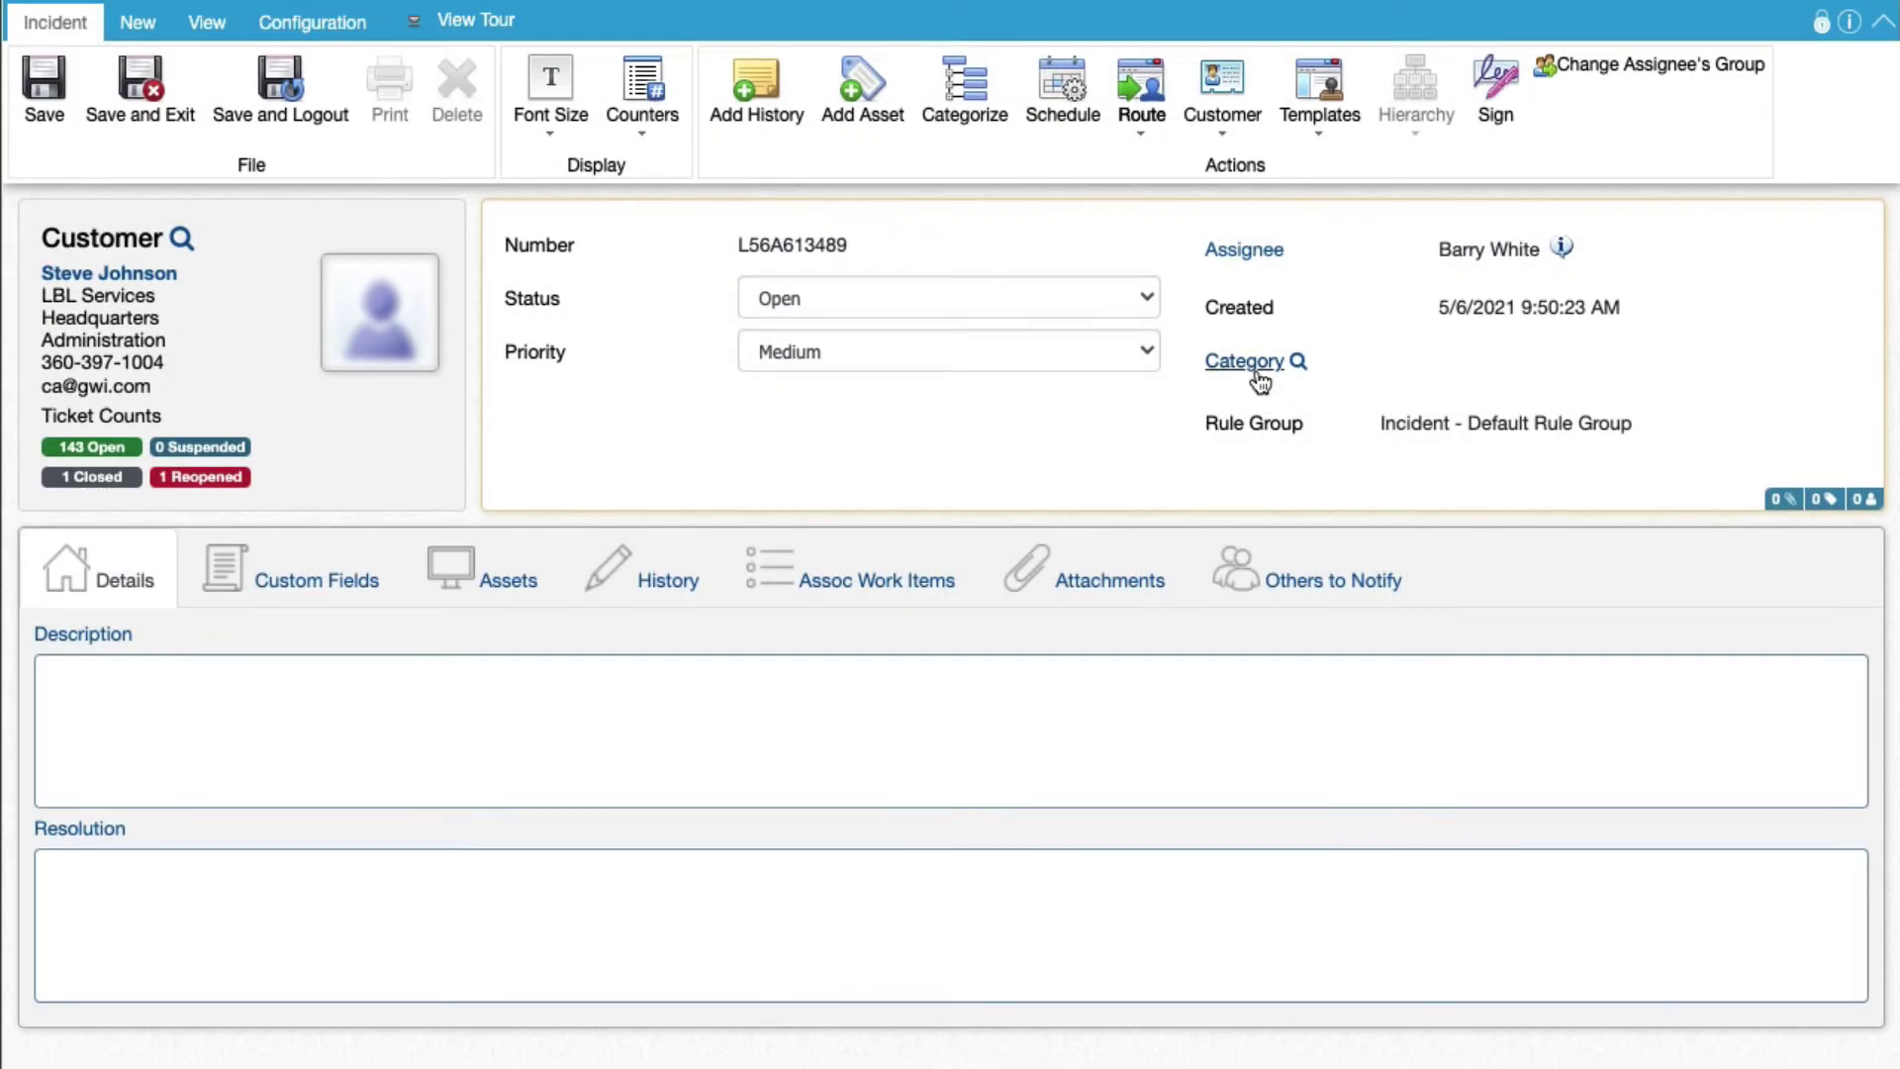
Step: Categorize the incident as Hardware > Printer > Copier/Laser > Error and answer its call script with "Index Out Of Range Error on printer"
{"action": "left_click", "coordinate": [1244, 362]}
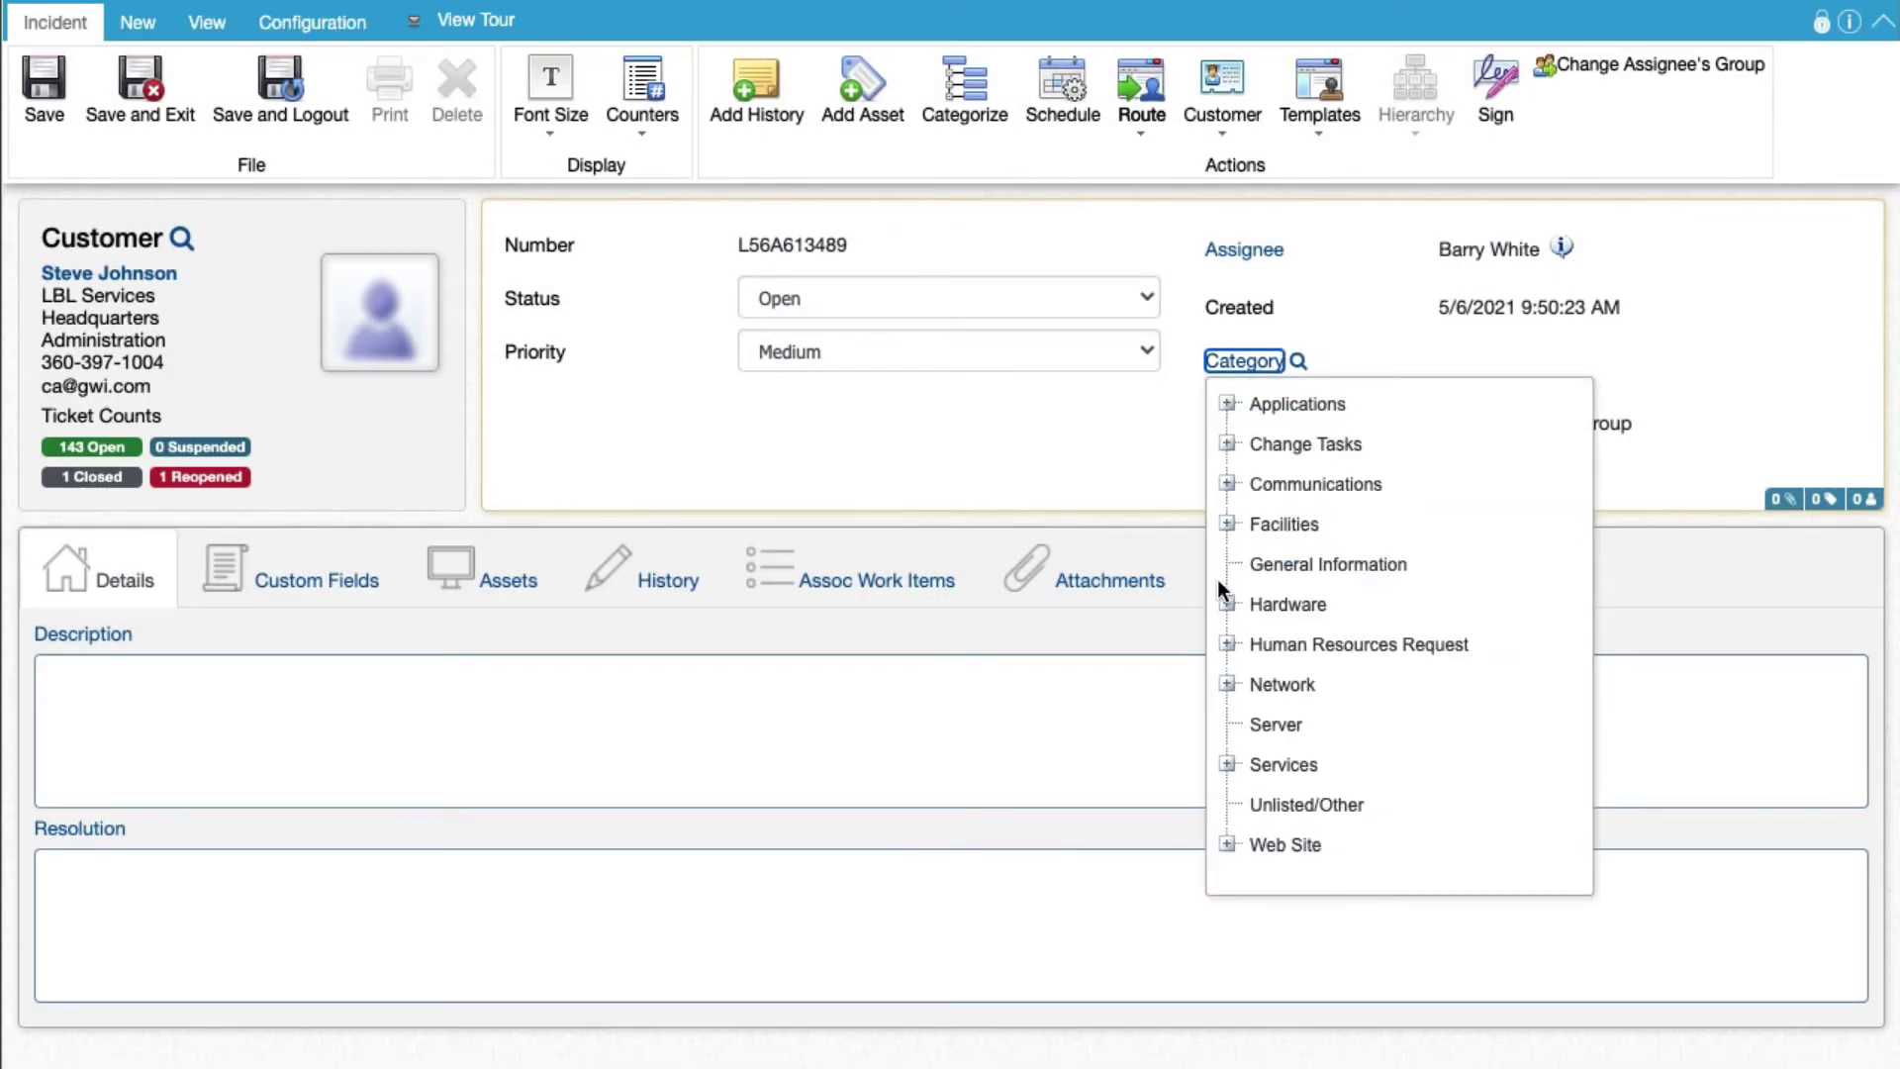
{"action": "left_click", "coordinate": [1227, 605]}
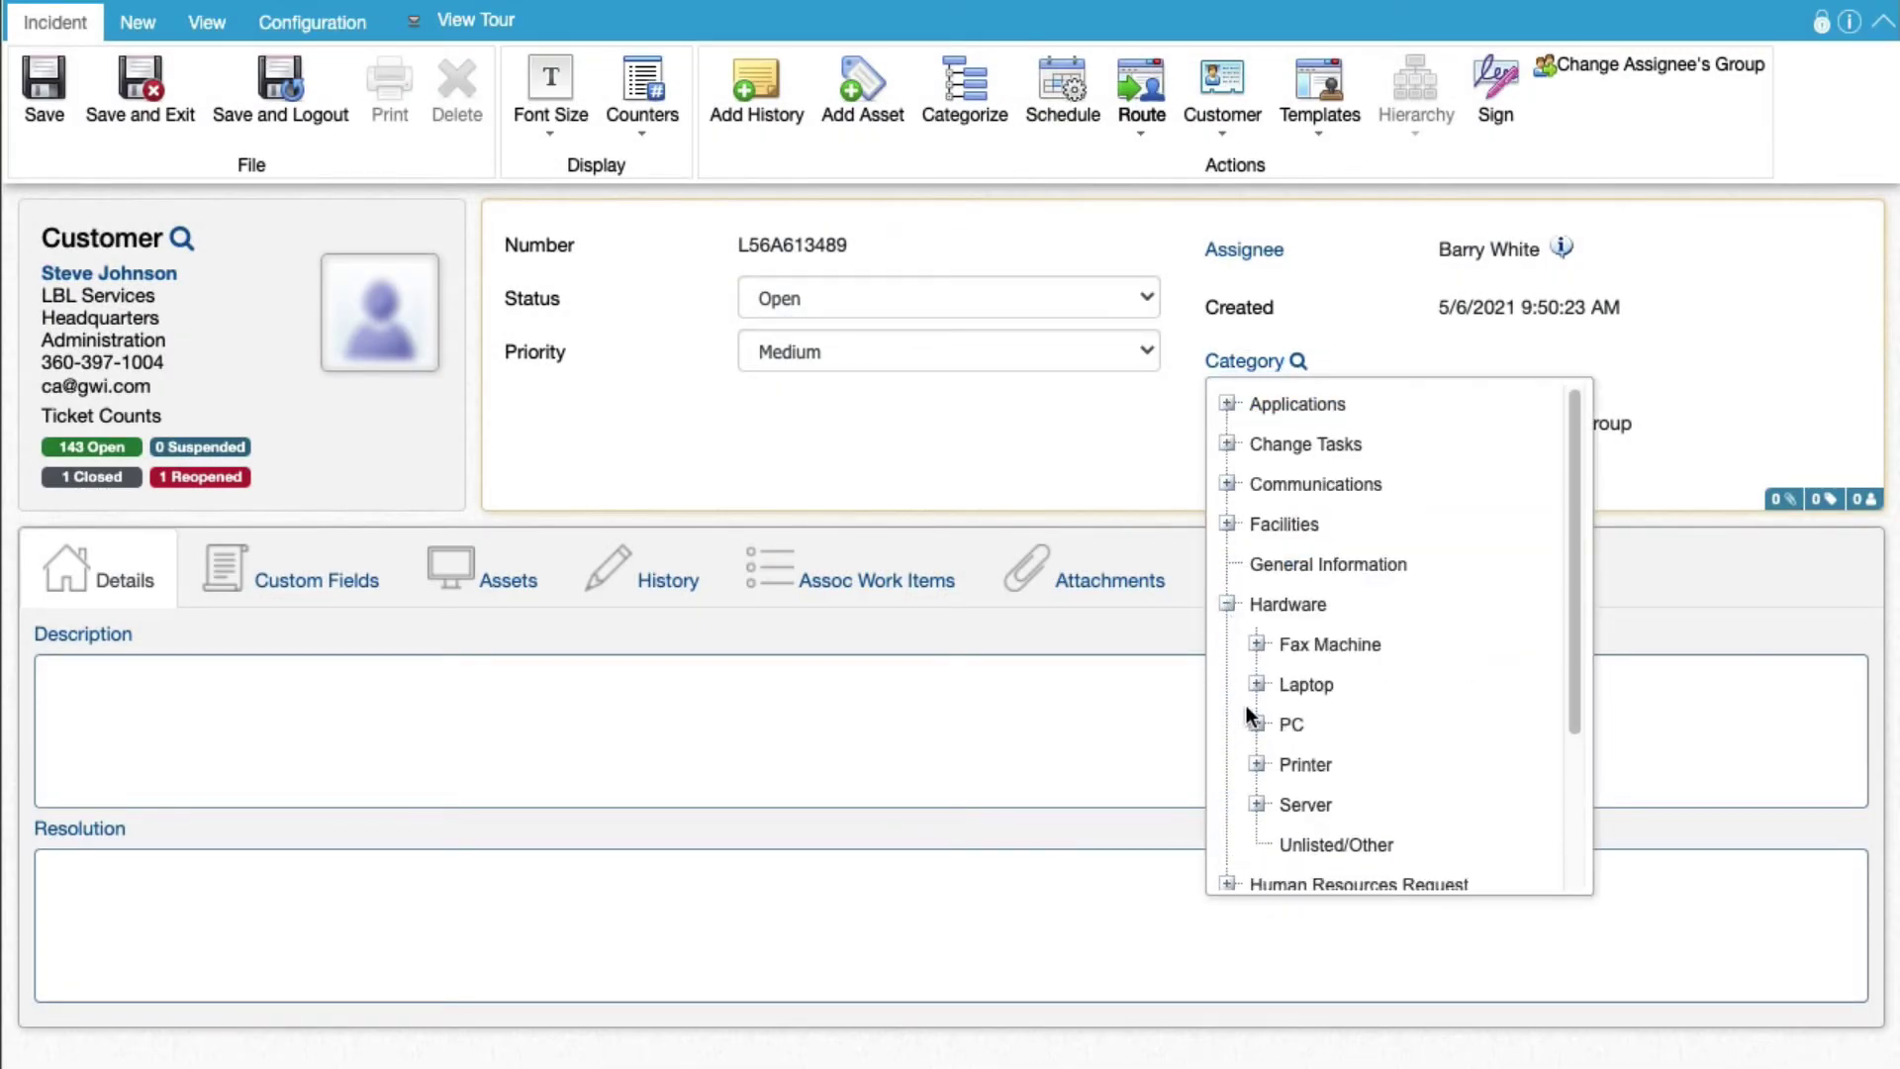
{"action": "left_click", "coordinate": [1257, 764]}
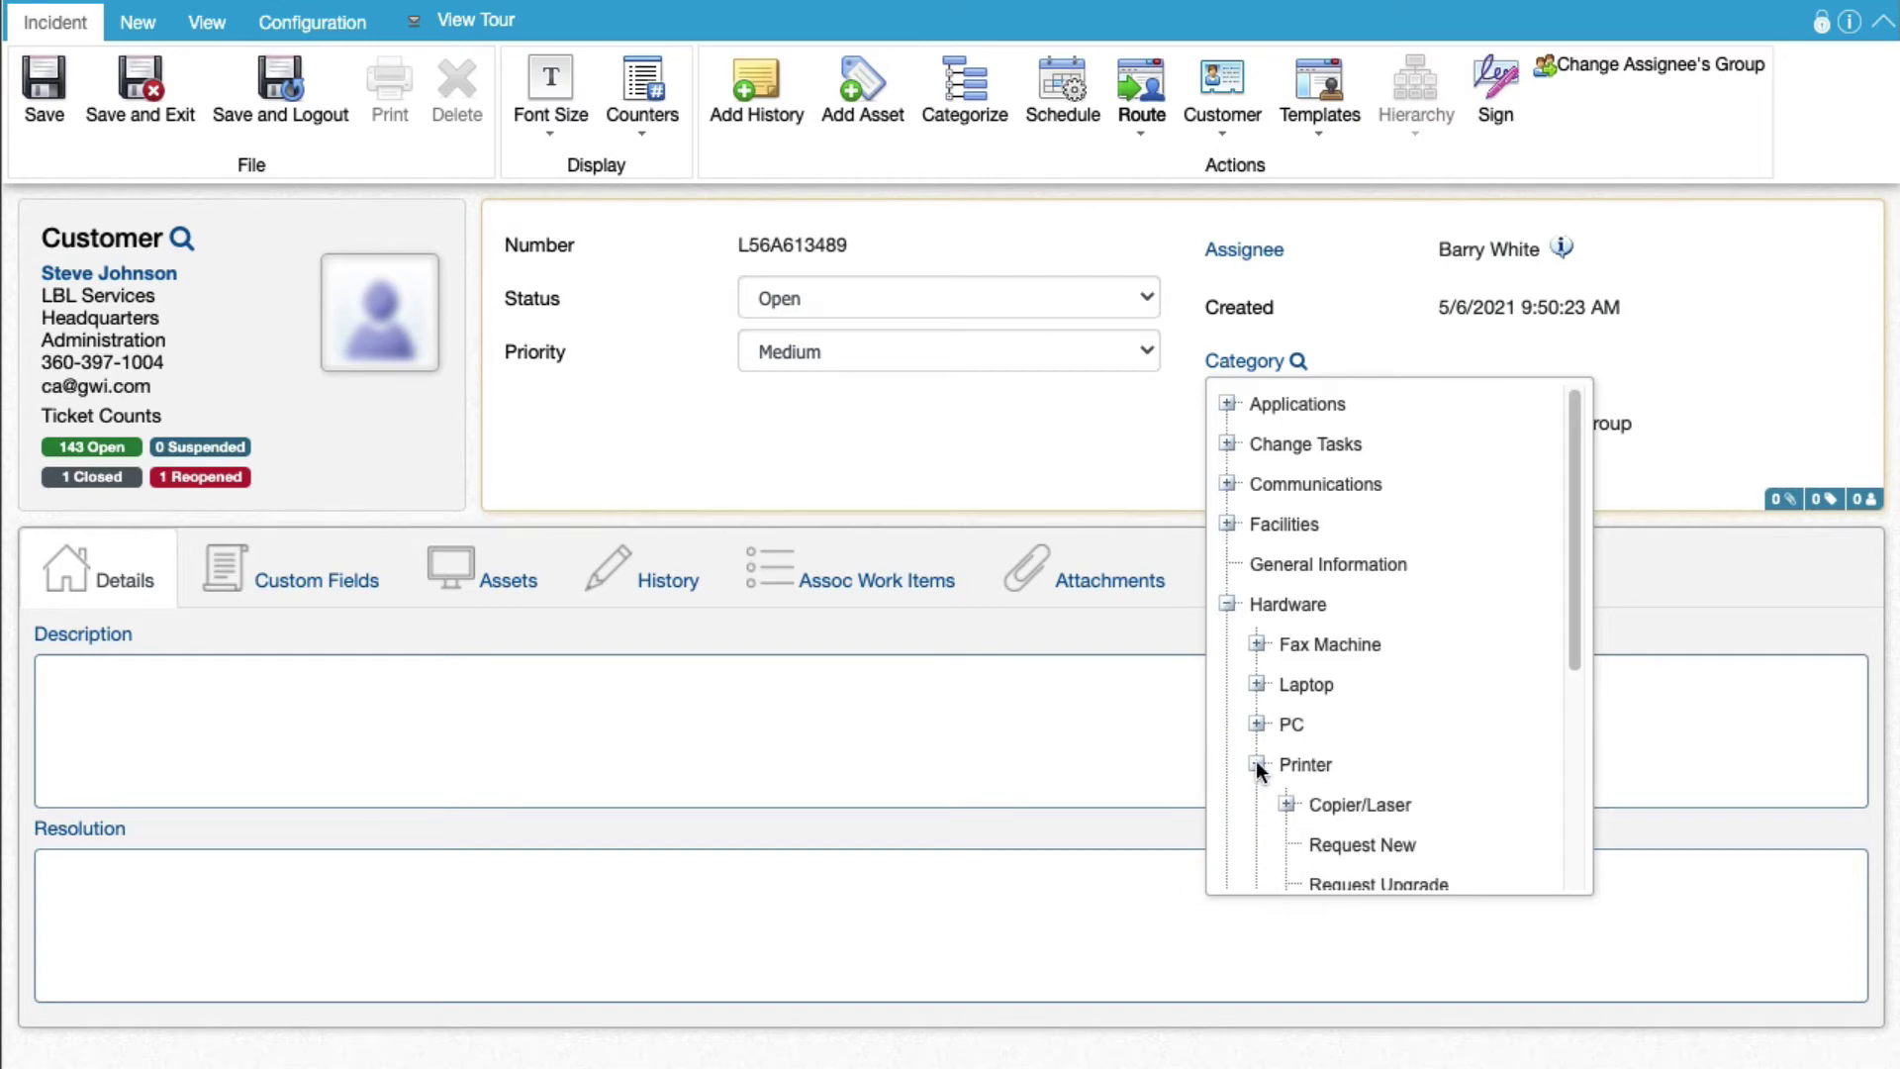
{"action": "left_click", "coordinate": [1285, 804]}
{"action": "left_click", "coordinate": [1358, 844]}
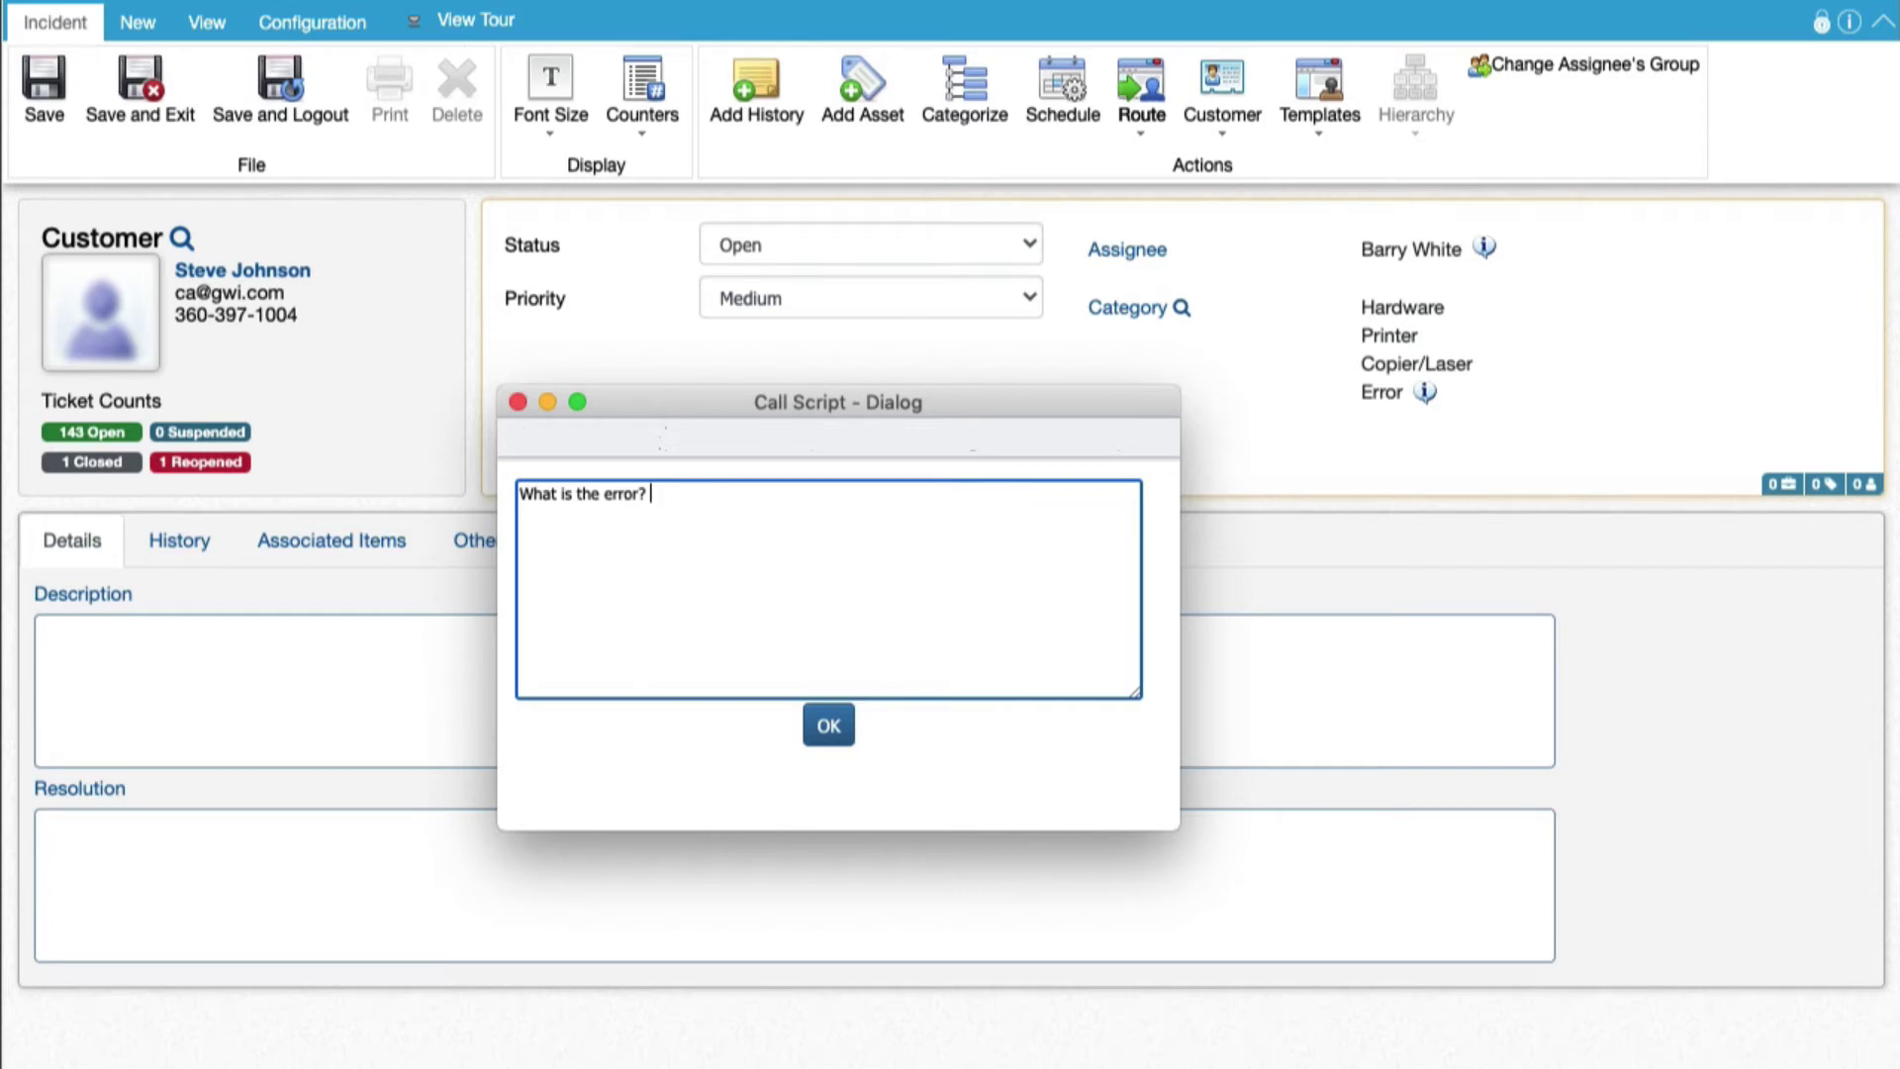
{"action": "type", "text": "Index Out Of Range Error on printer"}
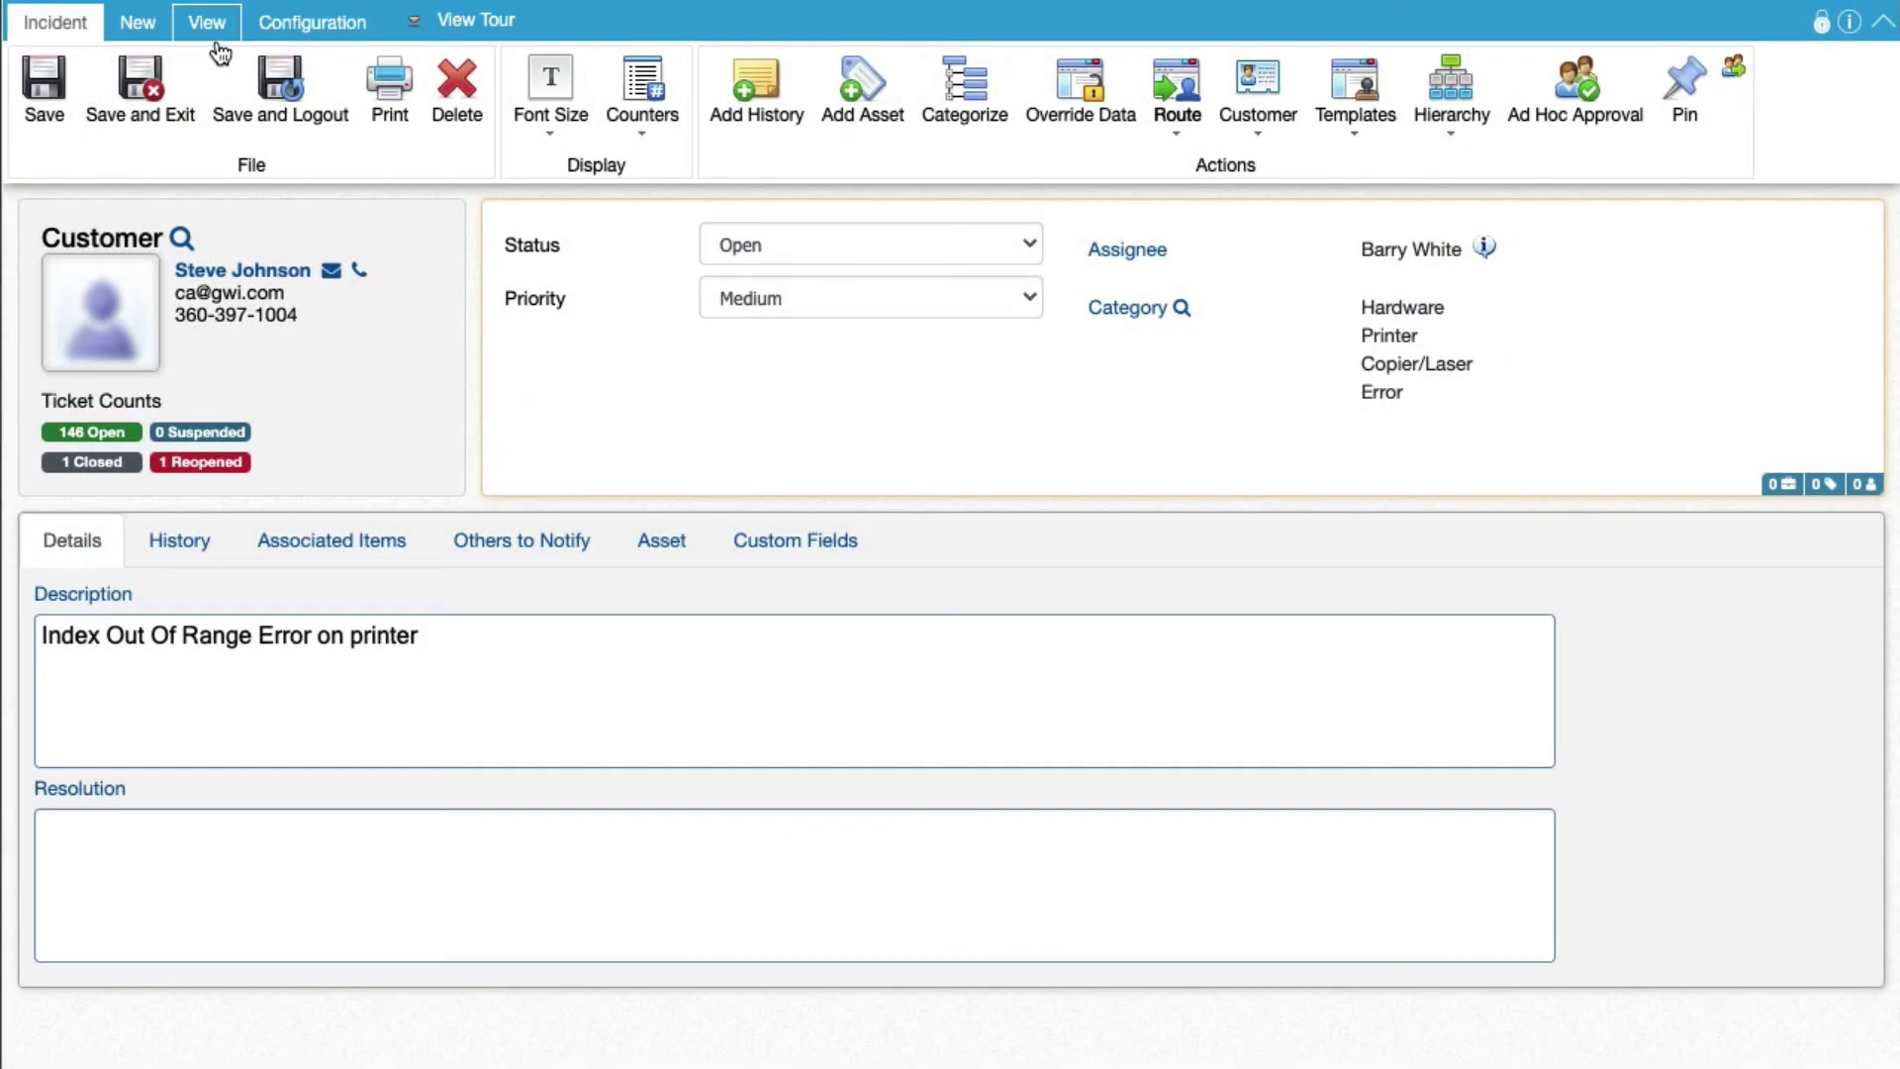
Step: View the knowledge entries matching the incident and capture the solution of the "Error on printer" entry
{"action": "left_click", "coordinate": [215, 36]}
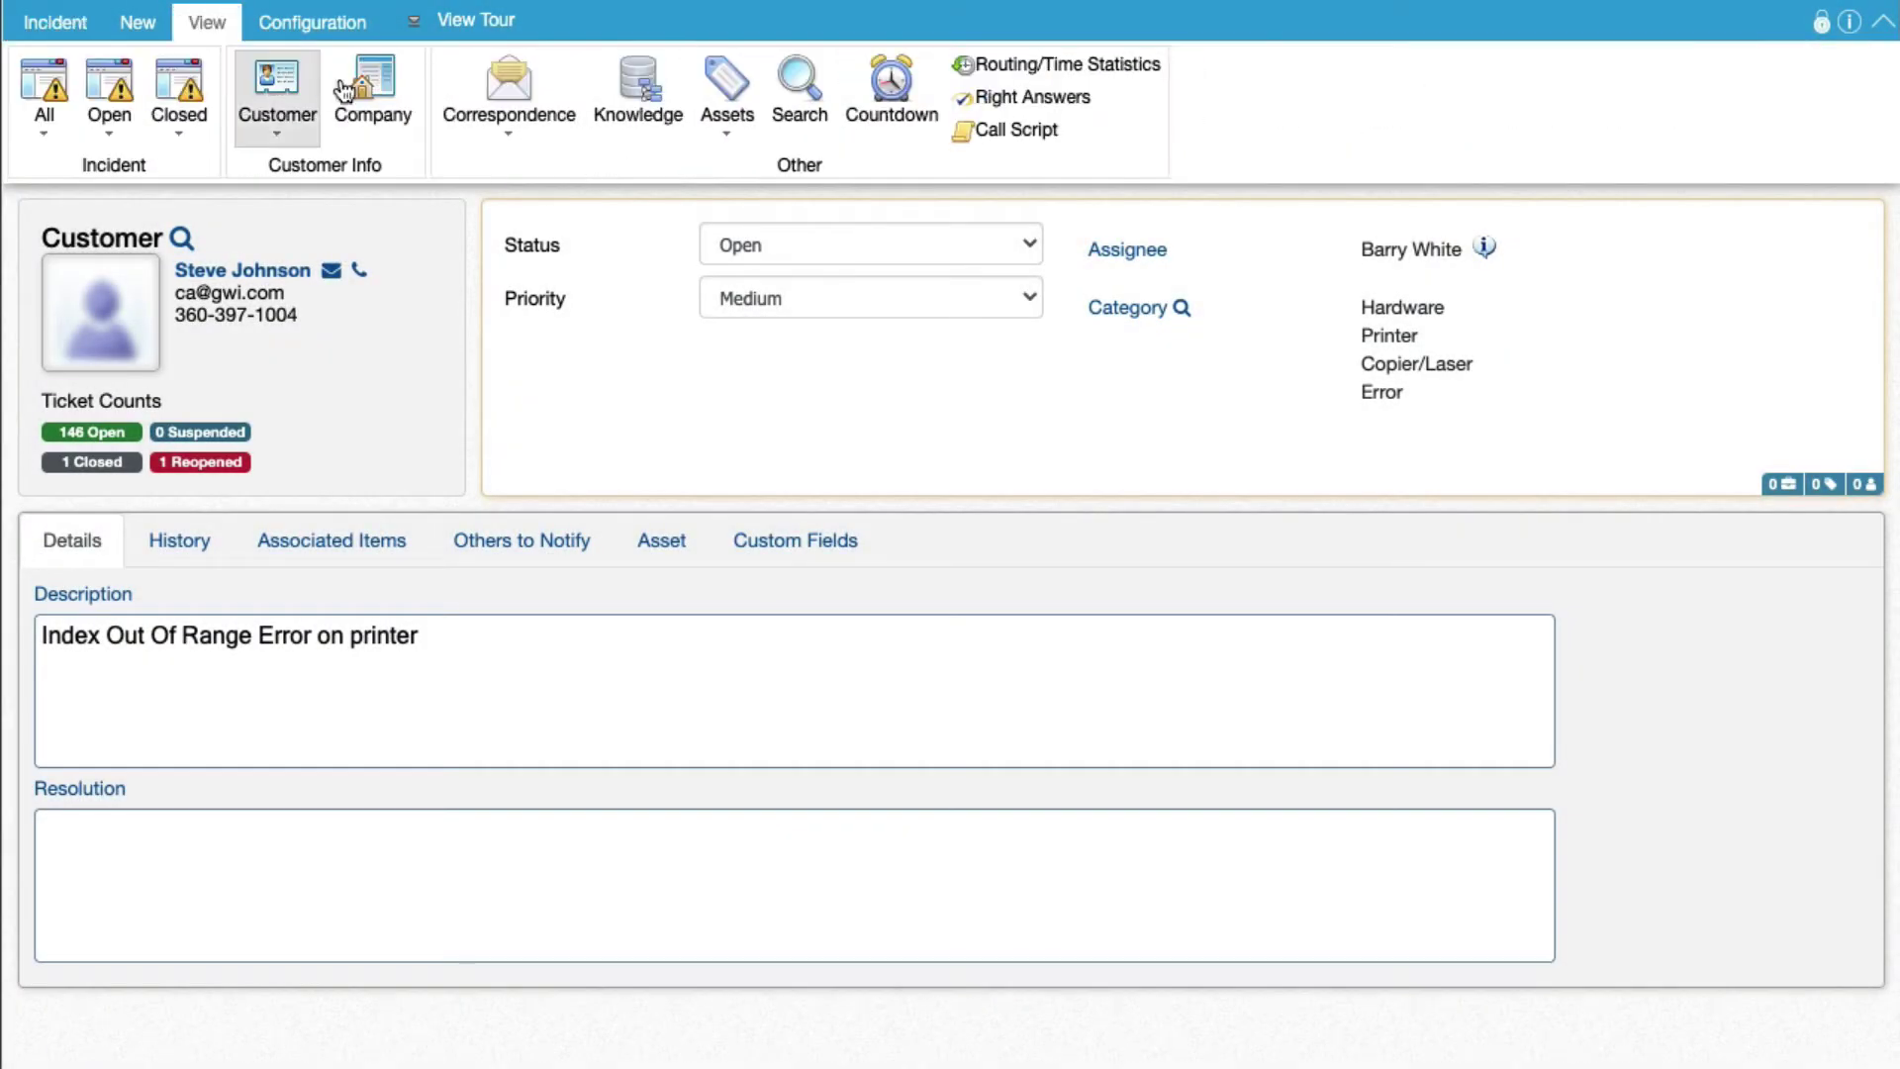
{"action": "left_click", "coordinate": [648, 123]}
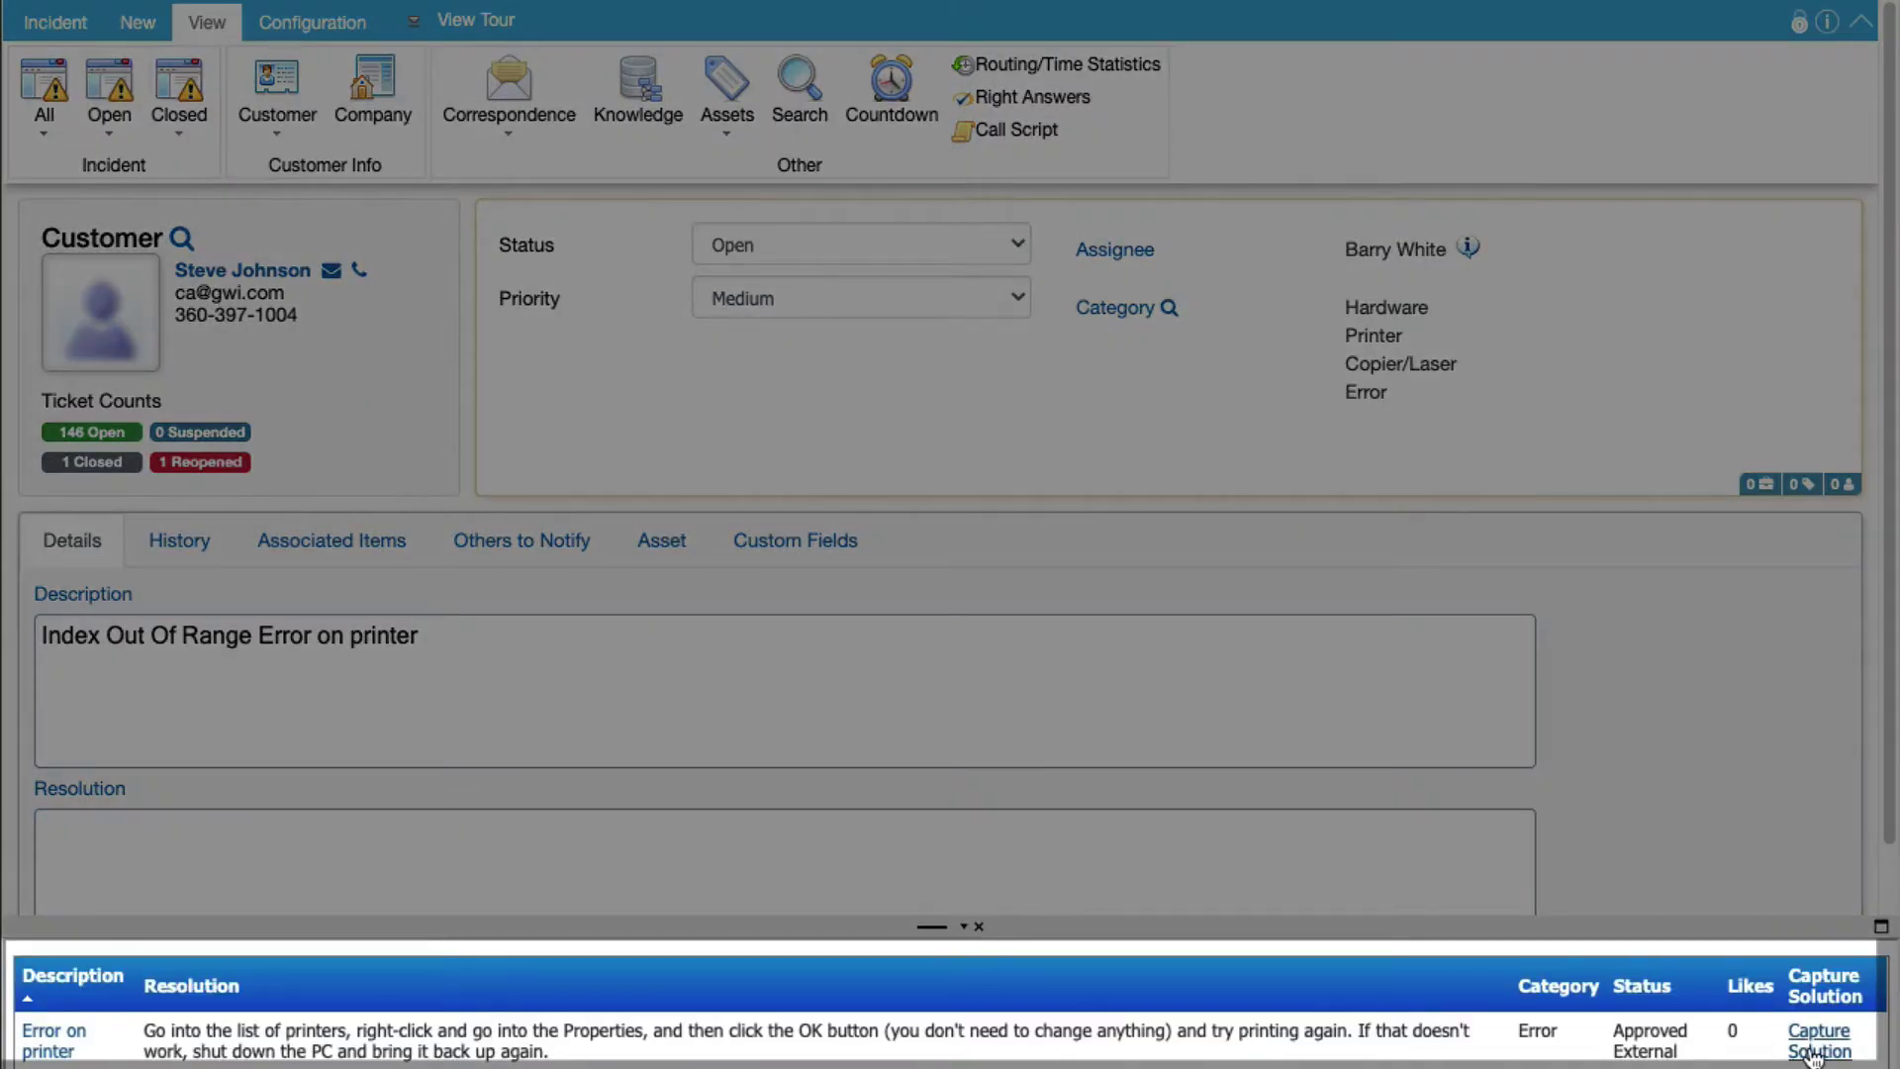
{"action": "left_click", "coordinate": [1818, 1051]}
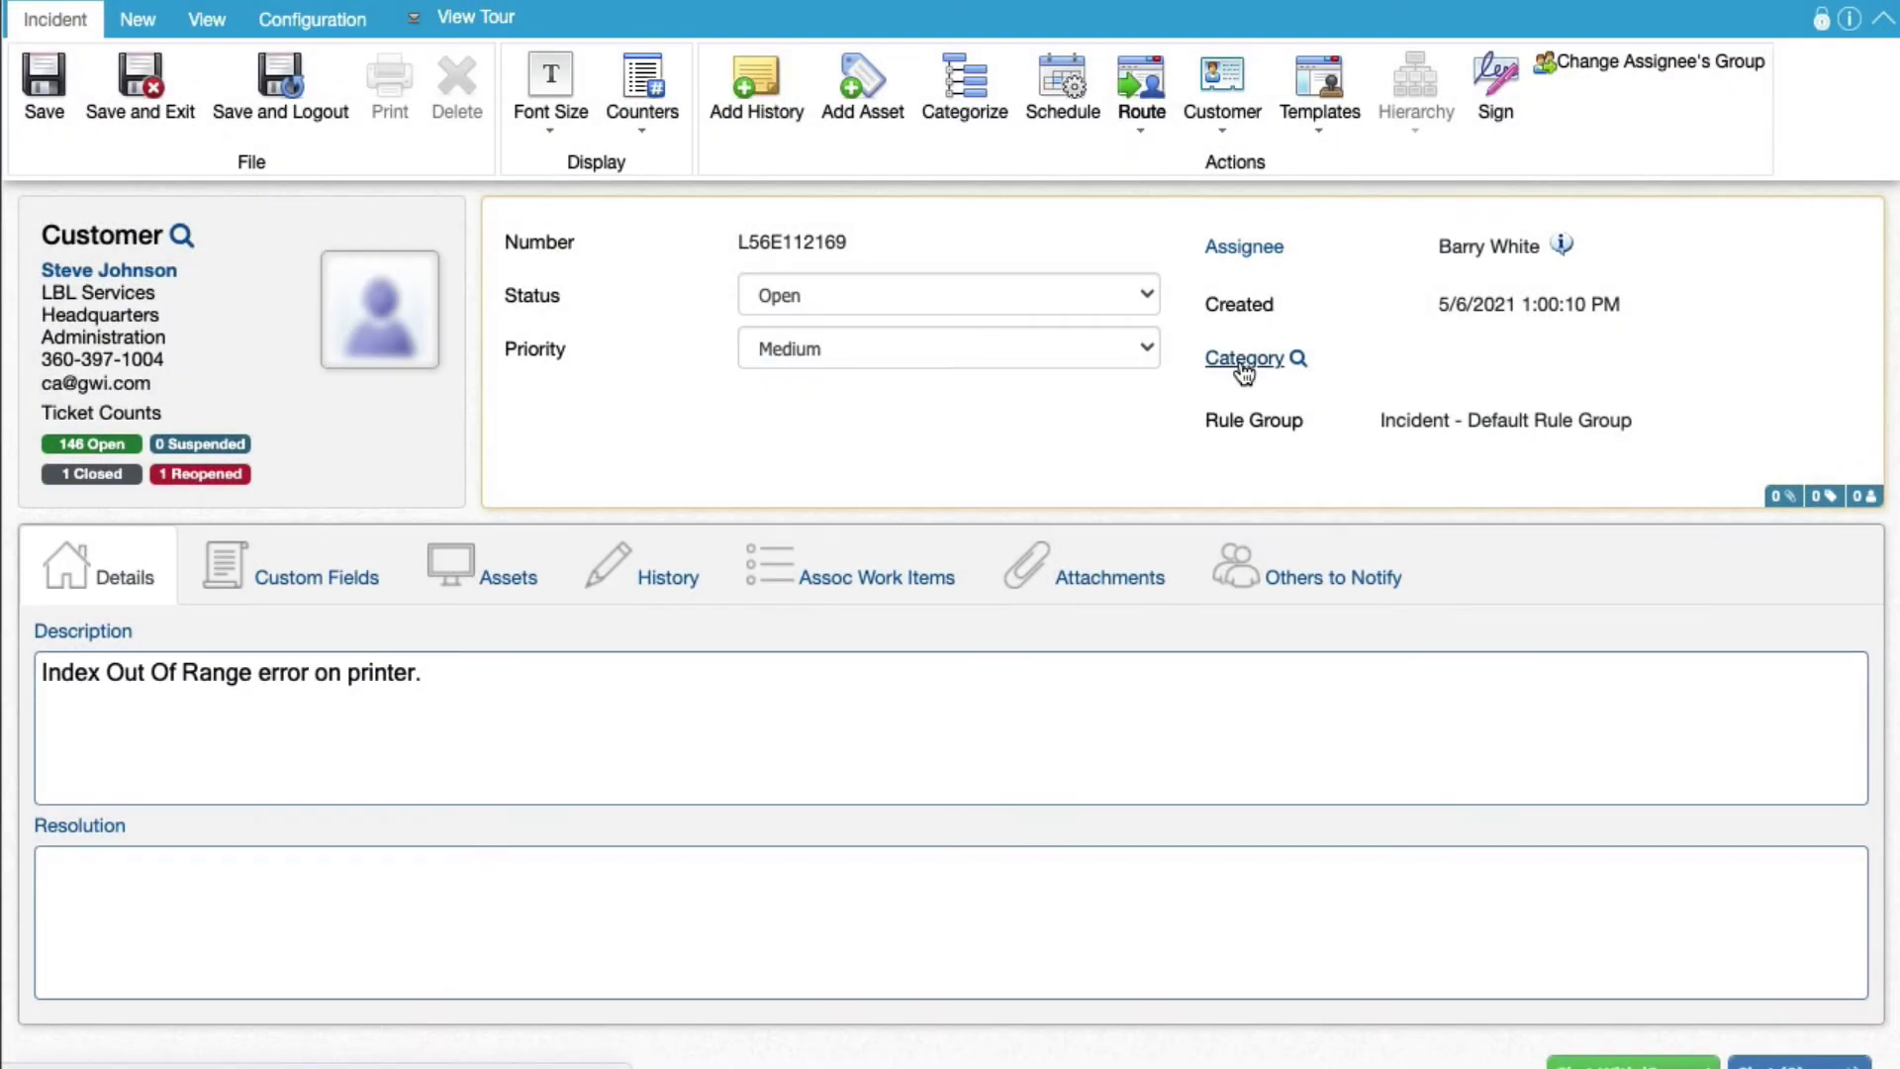
Step: Set the category of the new printer error incident to Hardware > Printer > Copier/Laser > Error
{"action": "left_click", "coordinate": [1243, 362]}
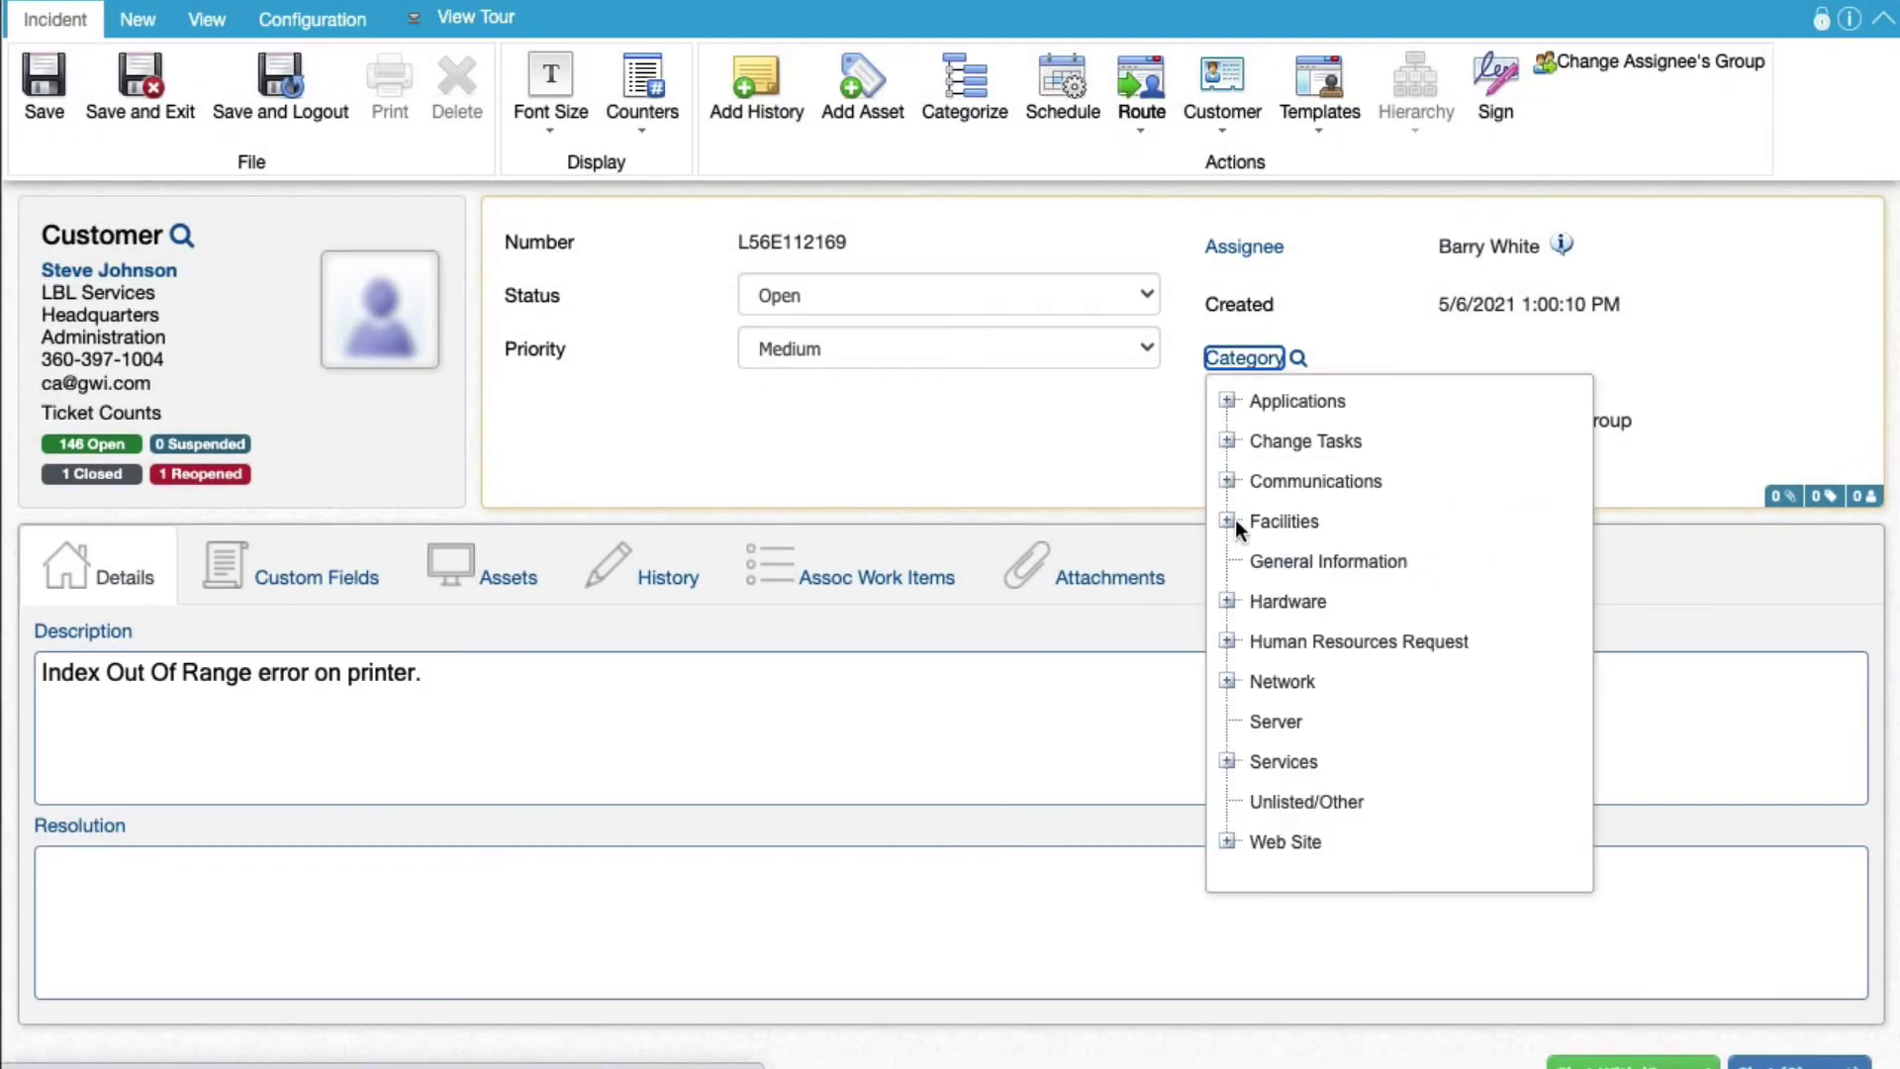
{"action": "left_click", "coordinate": [1226, 601]}
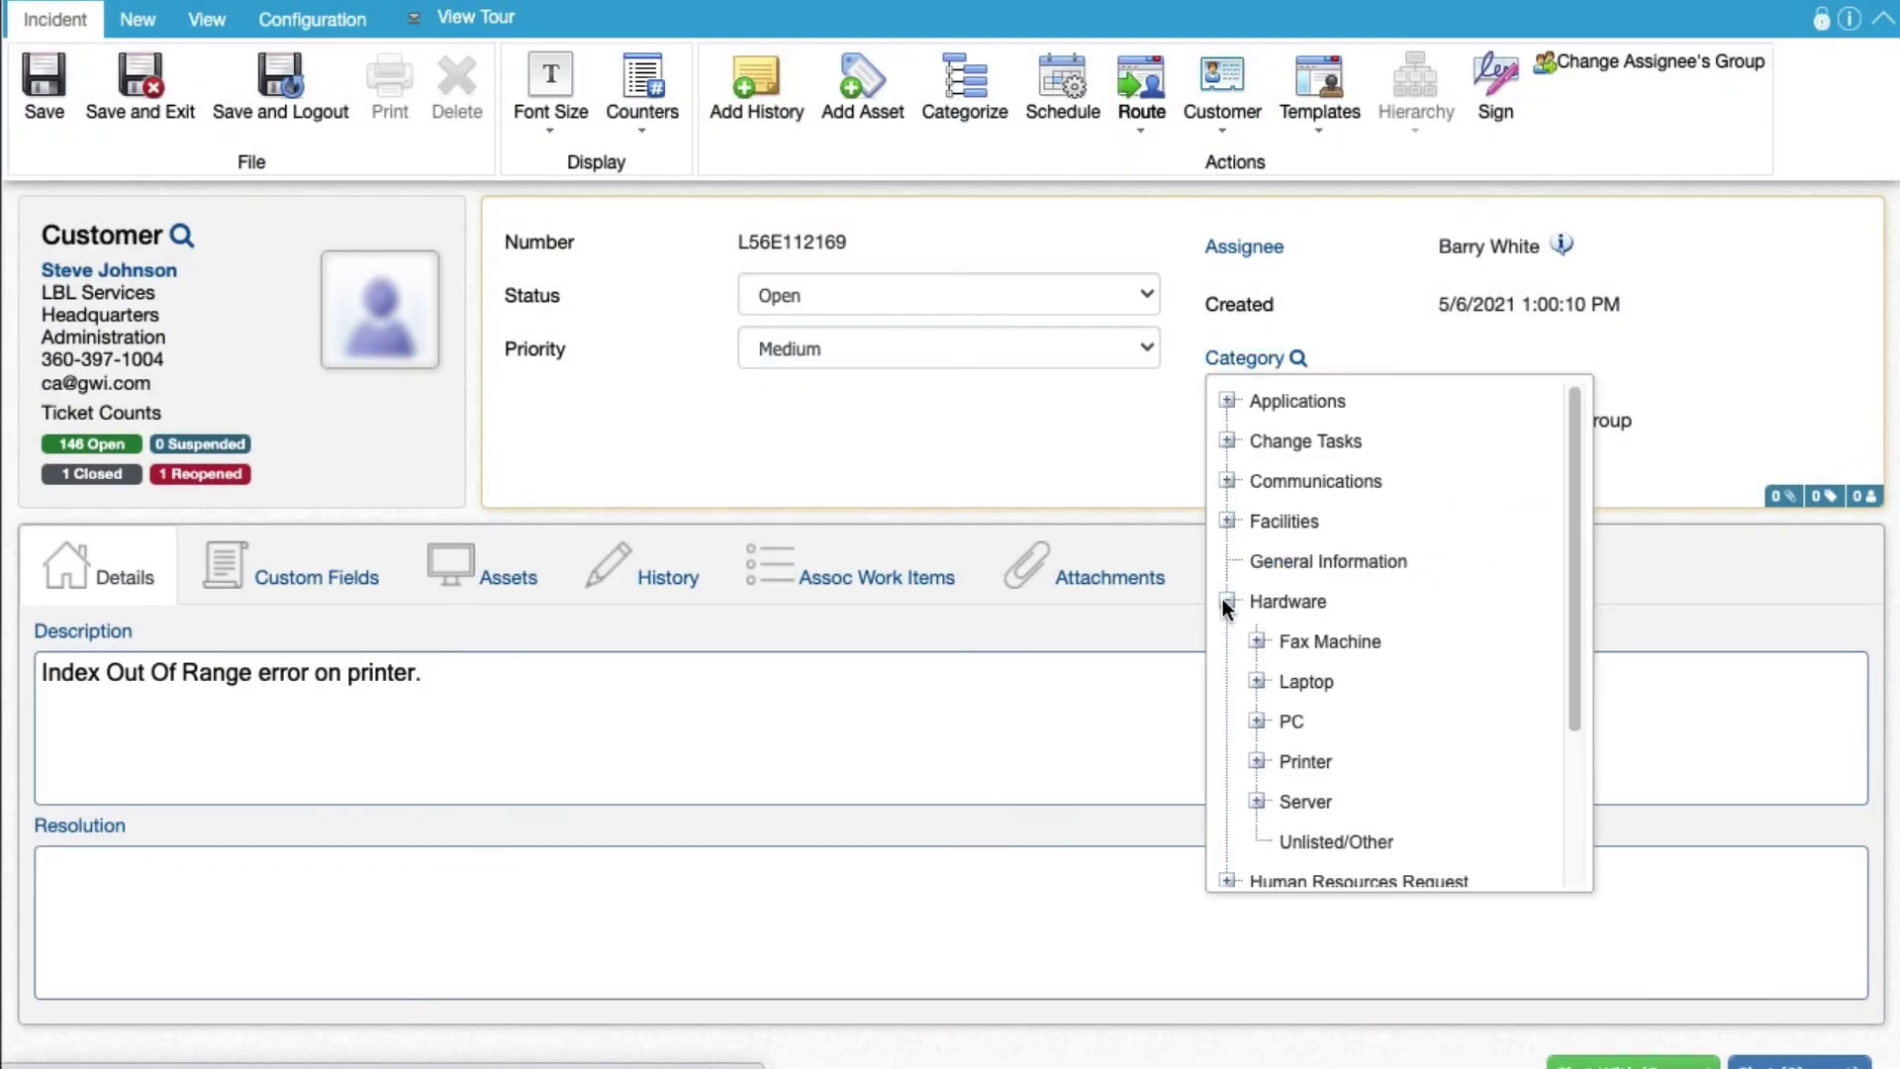
{"action": "left_click", "coordinate": [1255, 761]}
{"action": "left_click", "coordinate": [1284, 801]}
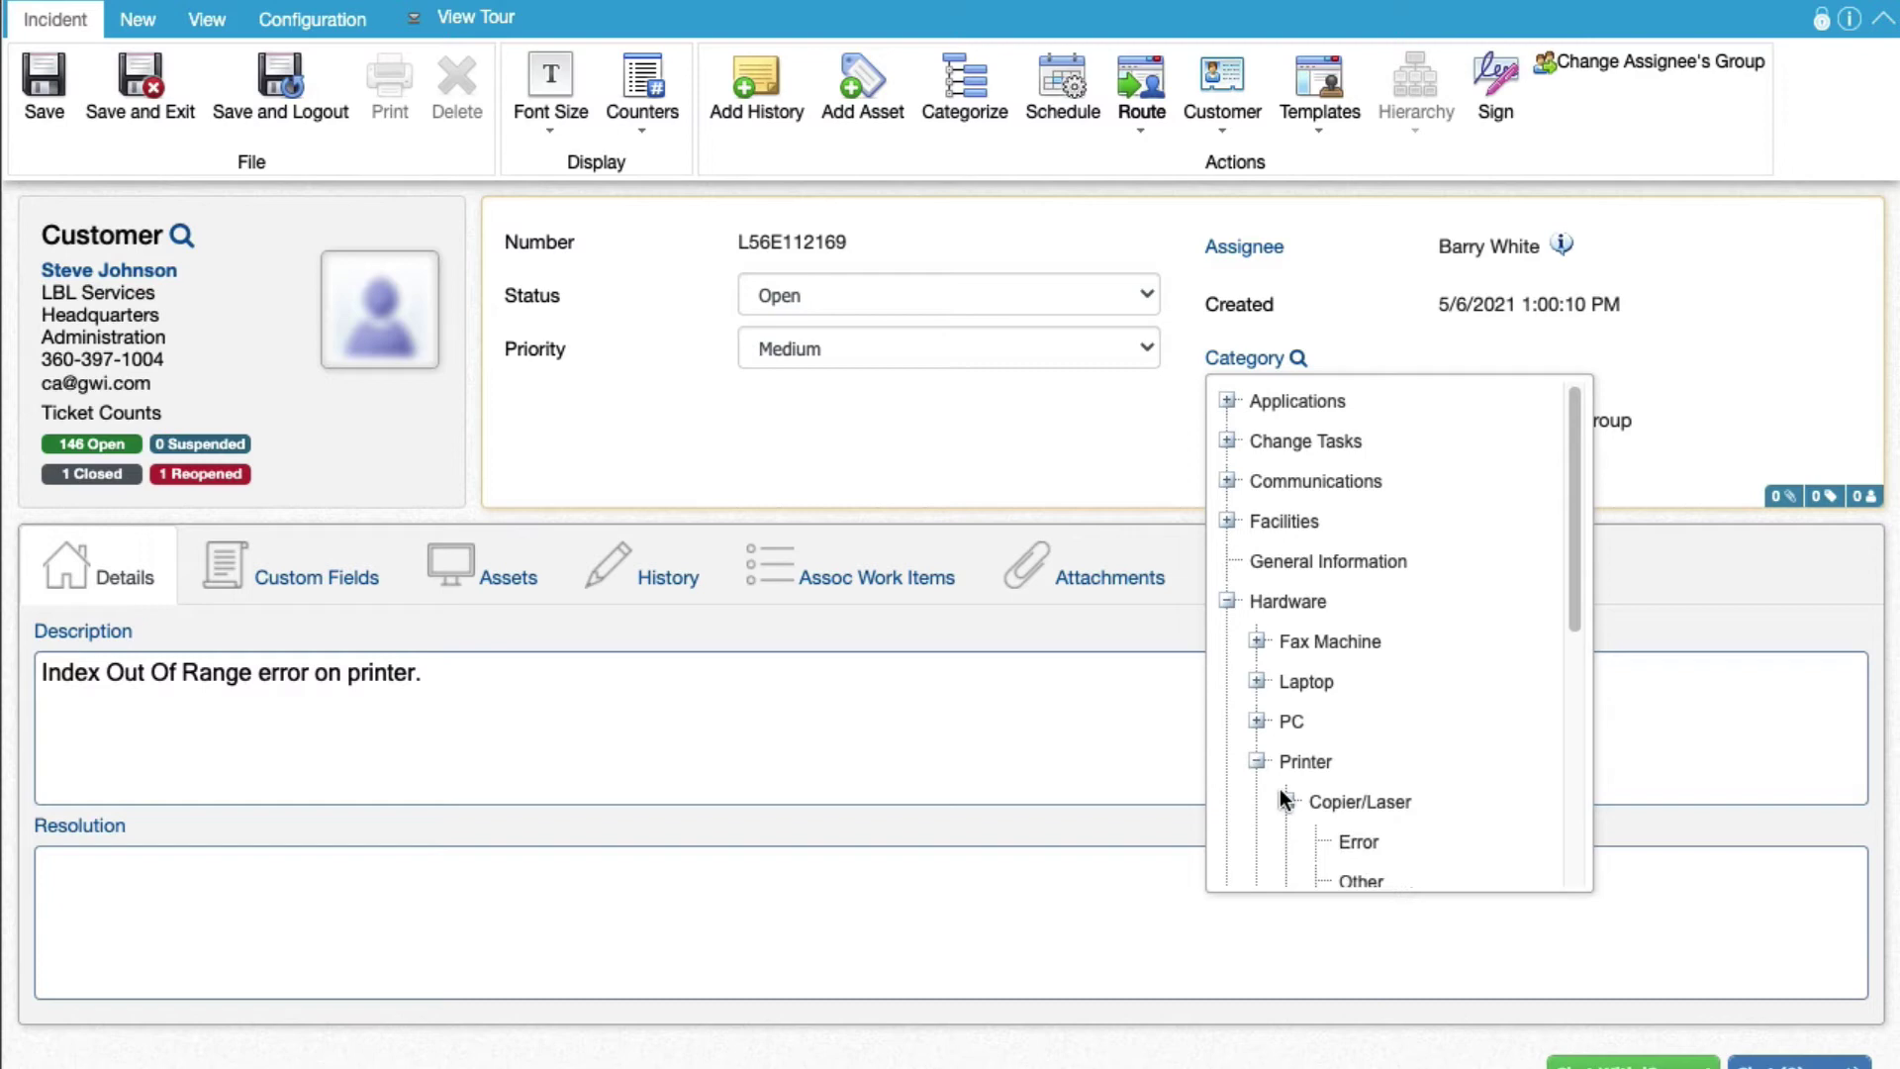
{"action": "left_click", "coordinate": [1359, 841]}
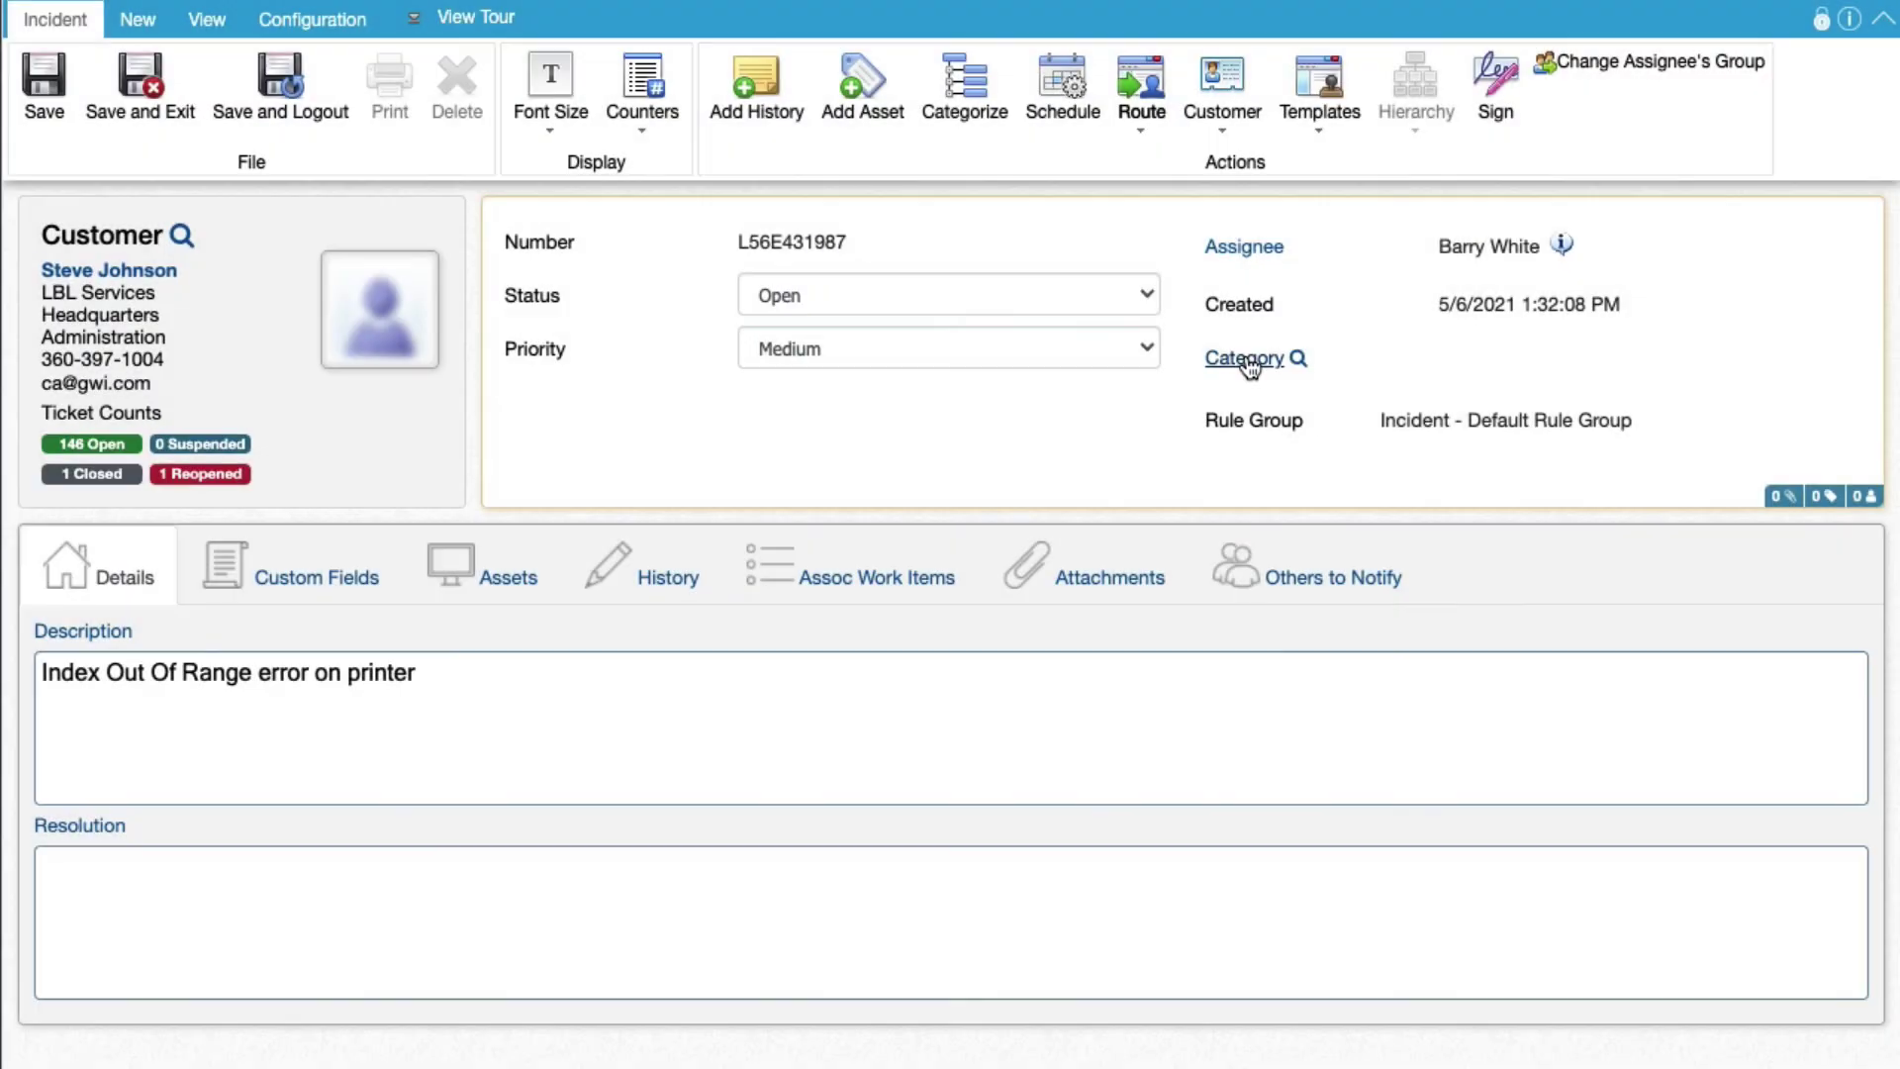
Step: Assign the category Hardware > Printer > Copier/Laser > Error to the open incident and save it
{"action": "left_click", "coordinate": [1245, 361]}
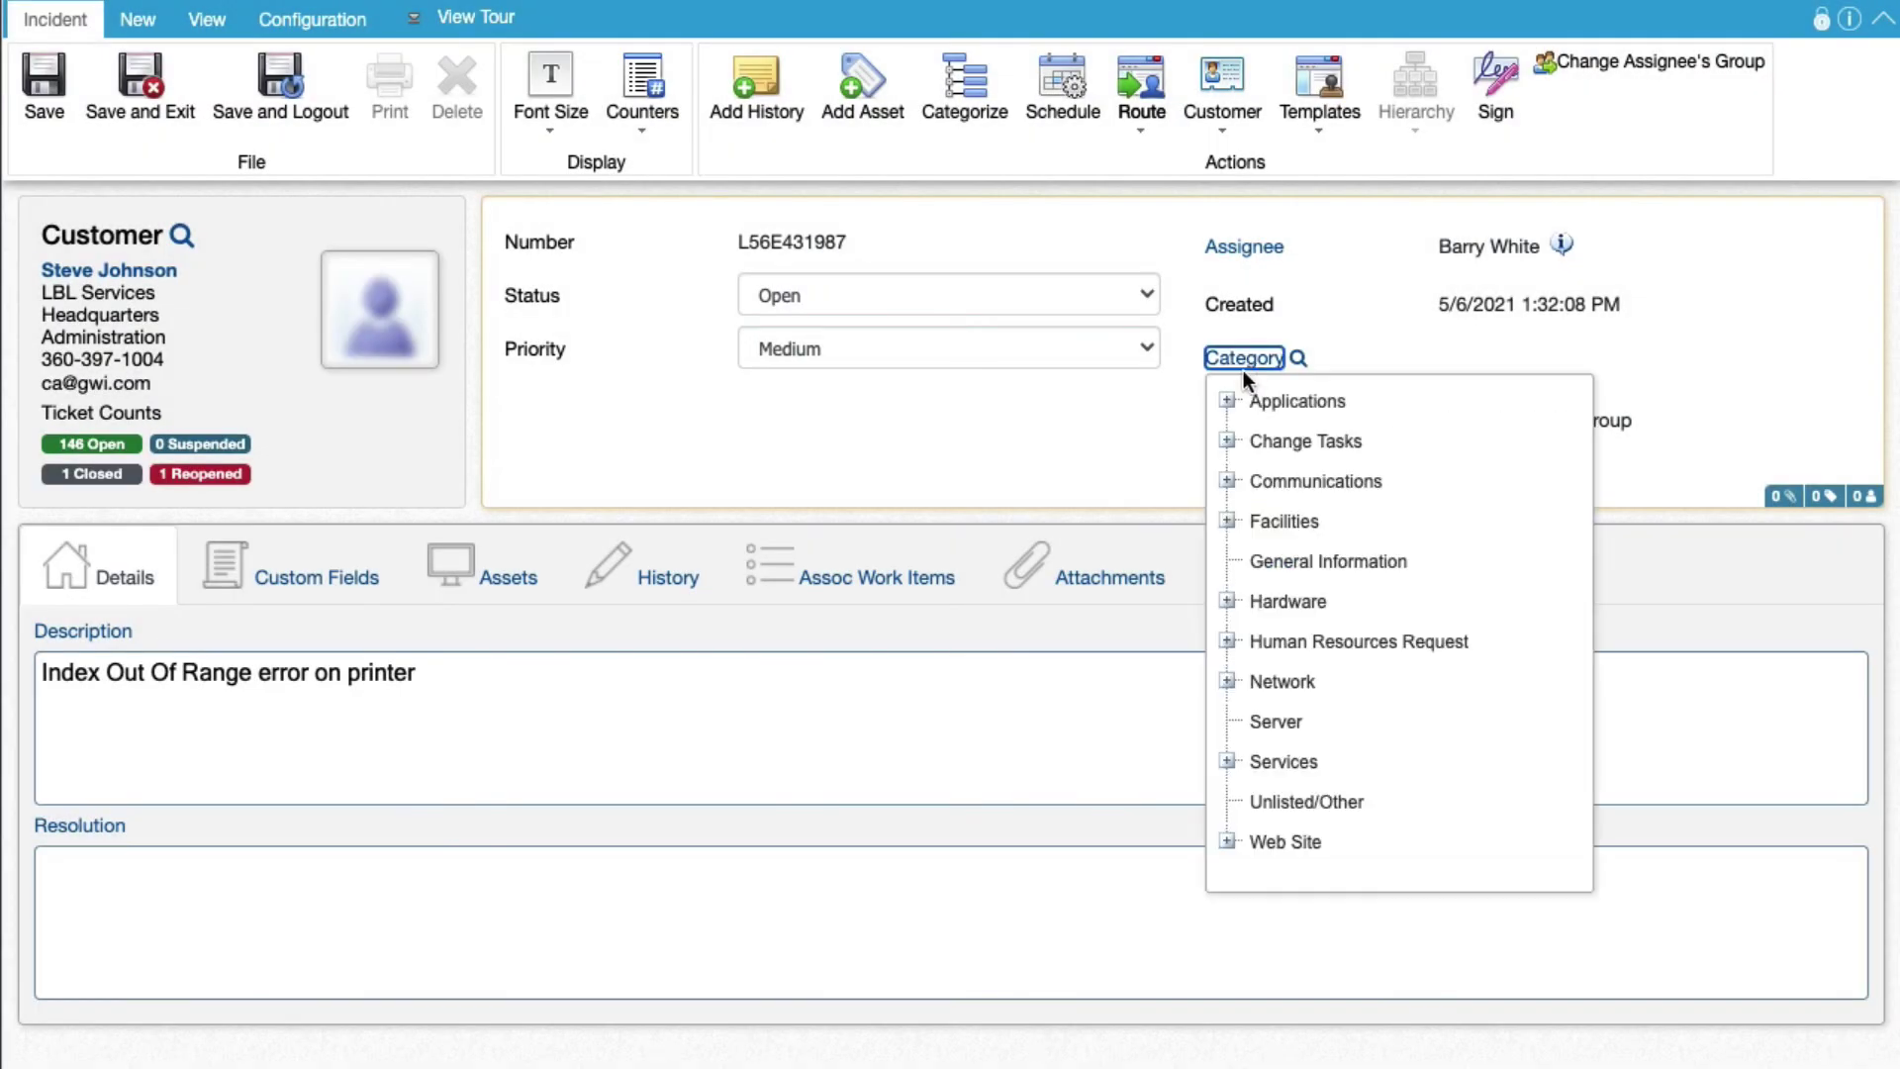
{"action": "left_click", "coordinate": [1226, 598]}
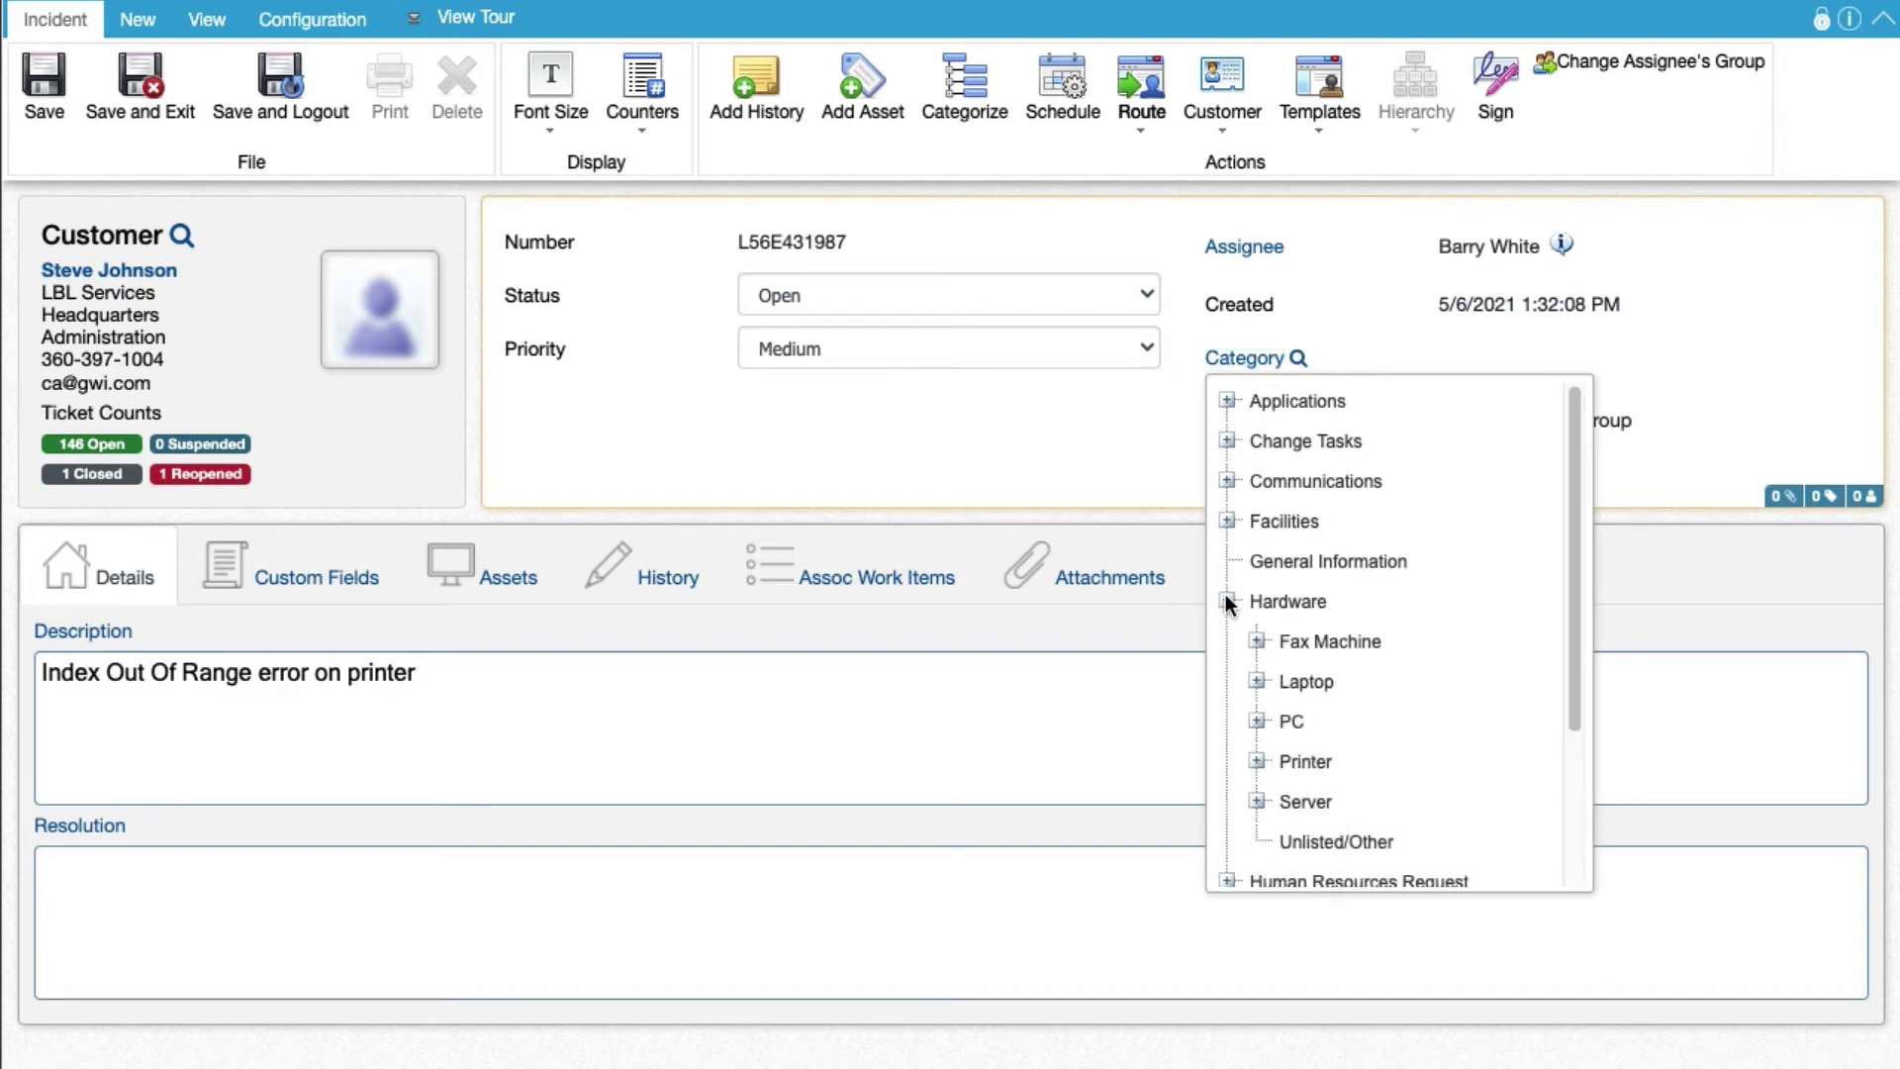
{"action": "left_click", "coordinate": [1251, 759]}
{"action": "left_click", "coordinate": [1284, 801]}
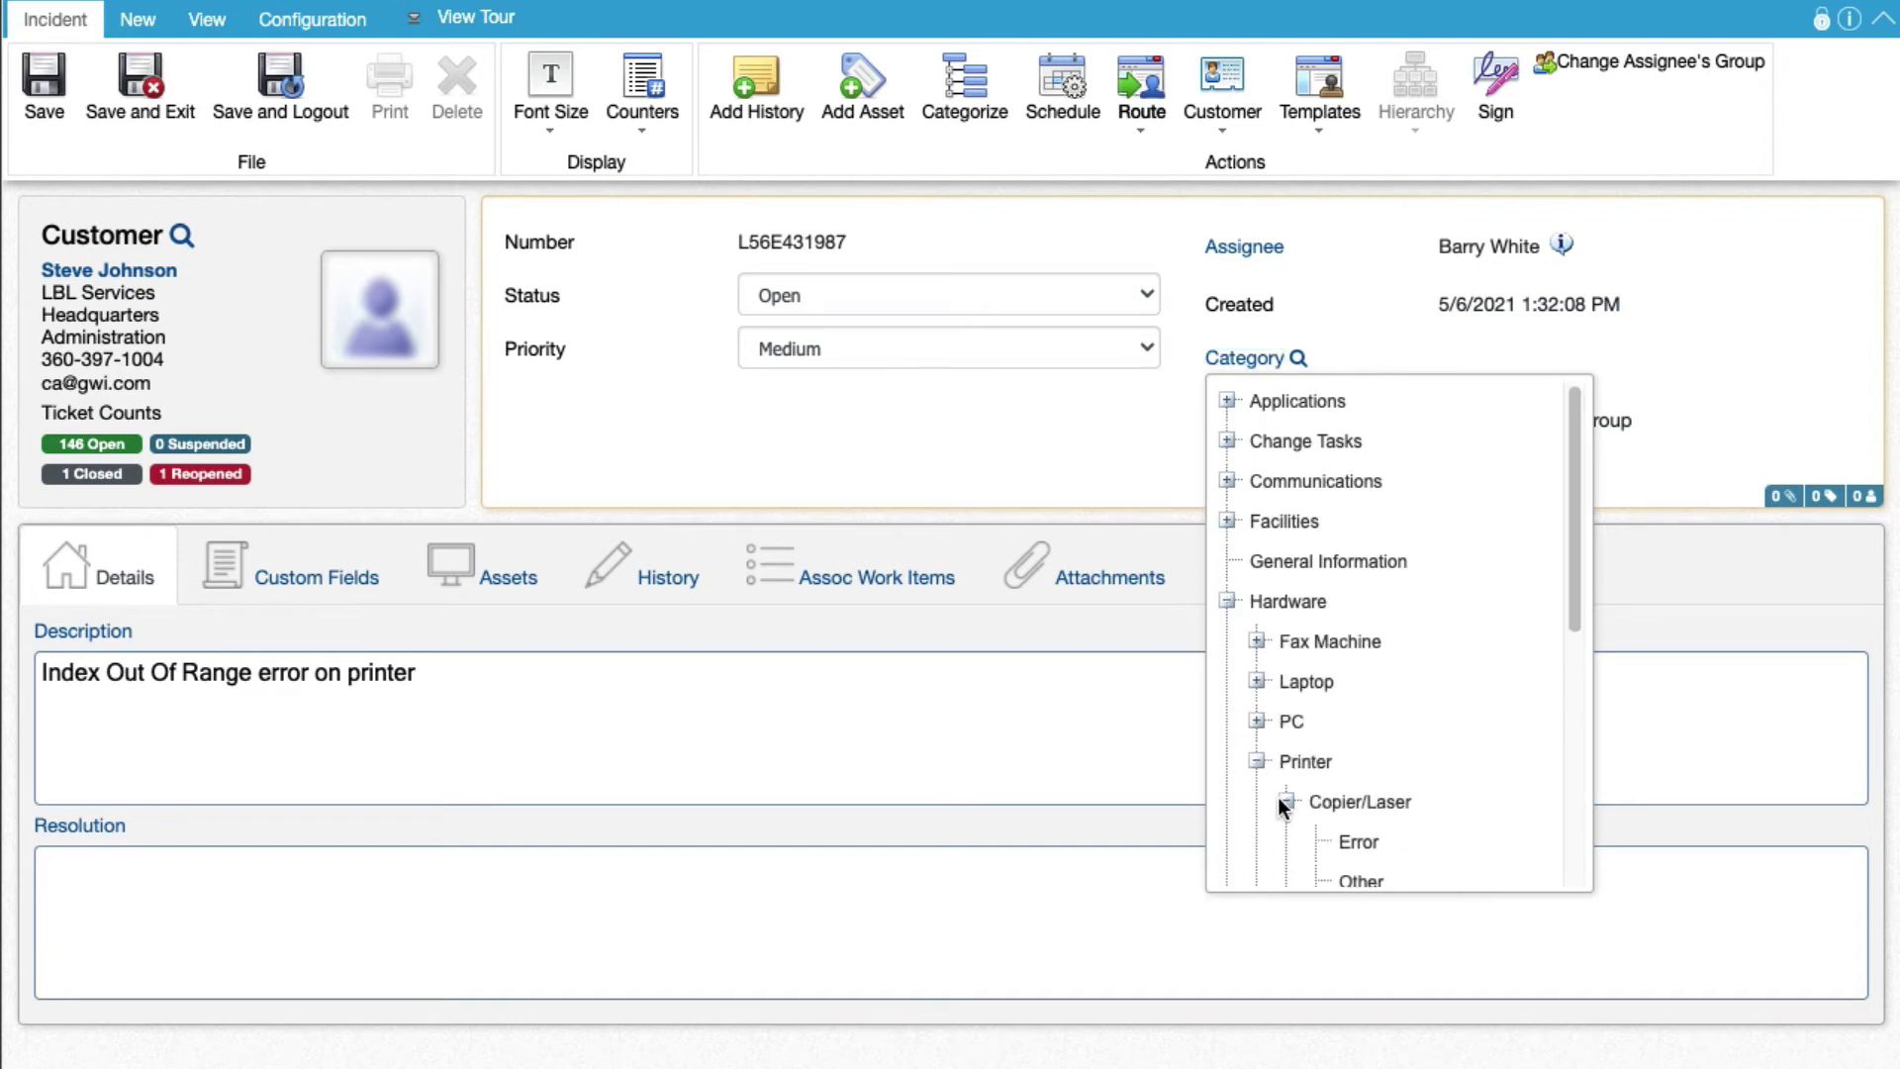
{"action": "left_click", "coordinate": [1358, 842]}
{"action": "left_click", "coordinate": [46, 94]}
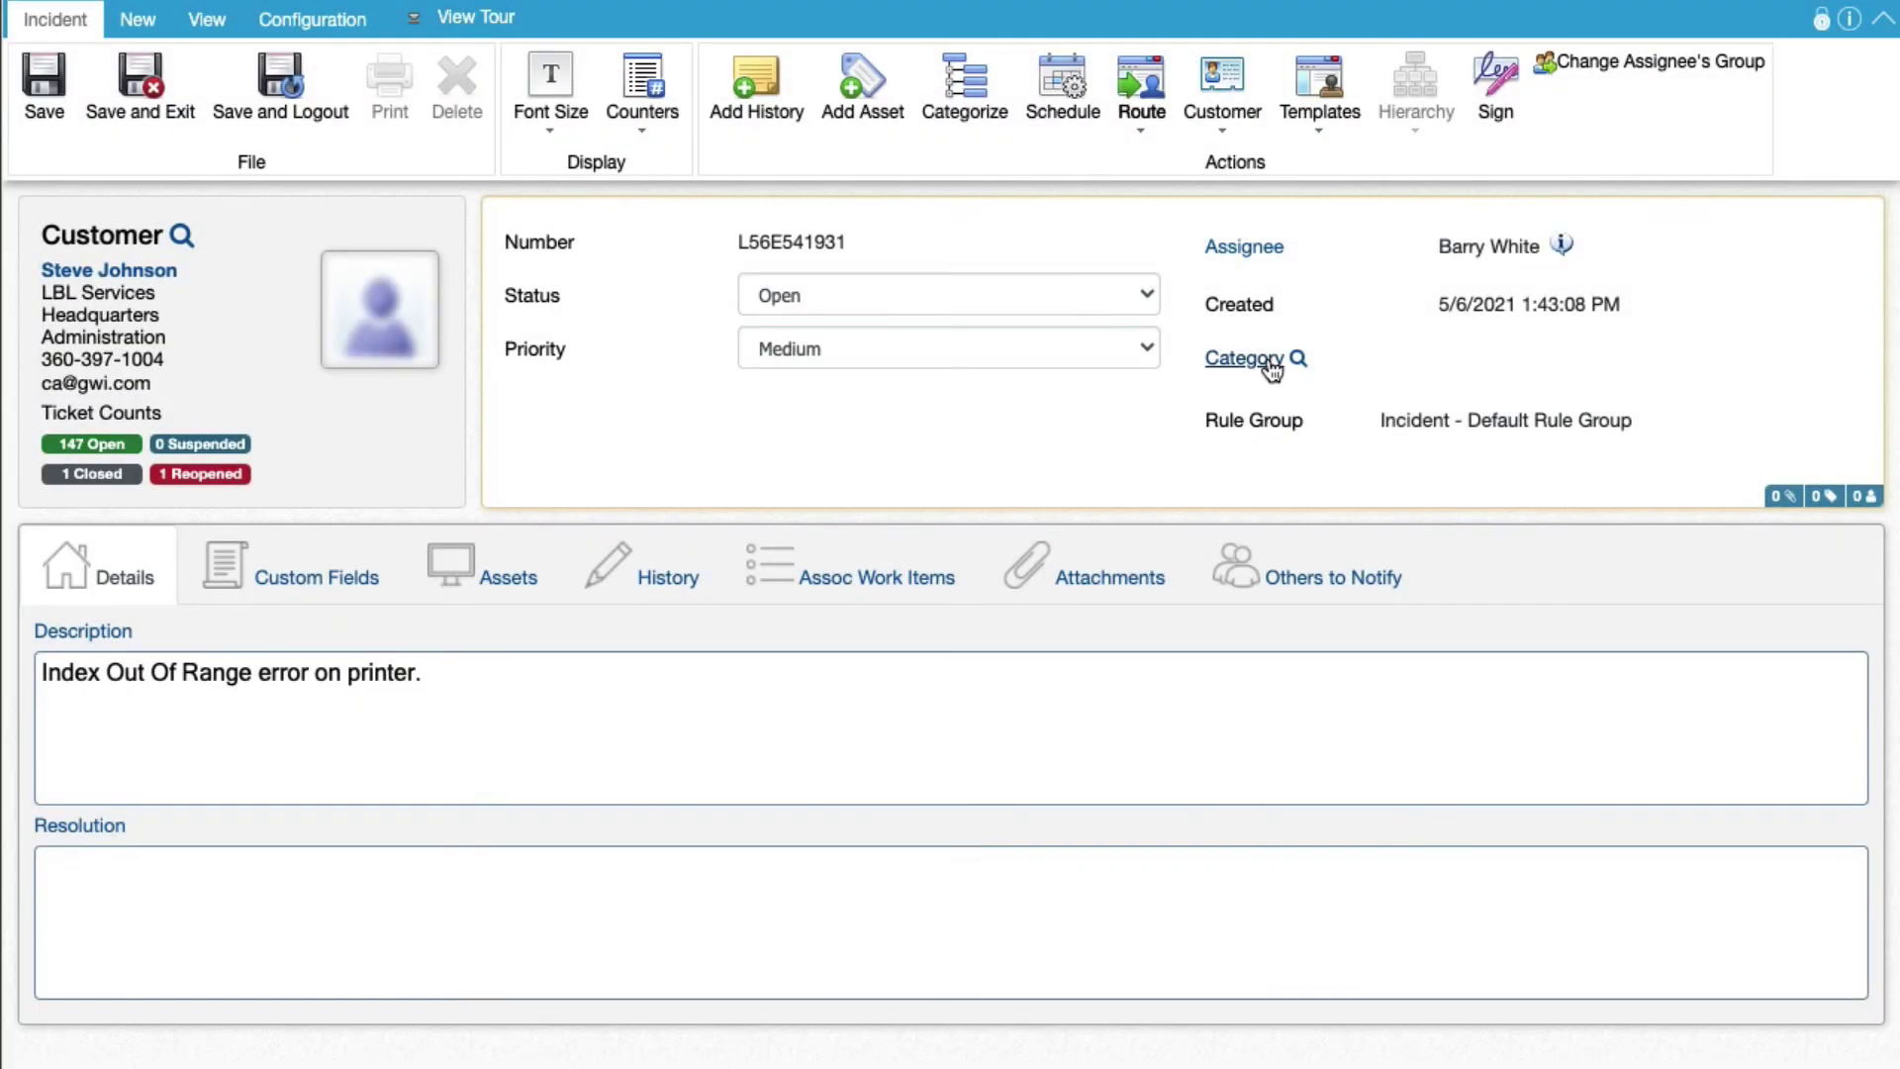
Step: Categorize the incident as Hardware > Printer > Copier/Laser > Error and list all others to notify instead of only the incident's
{"action": "left_click", "coordinate": [1269, 362]}
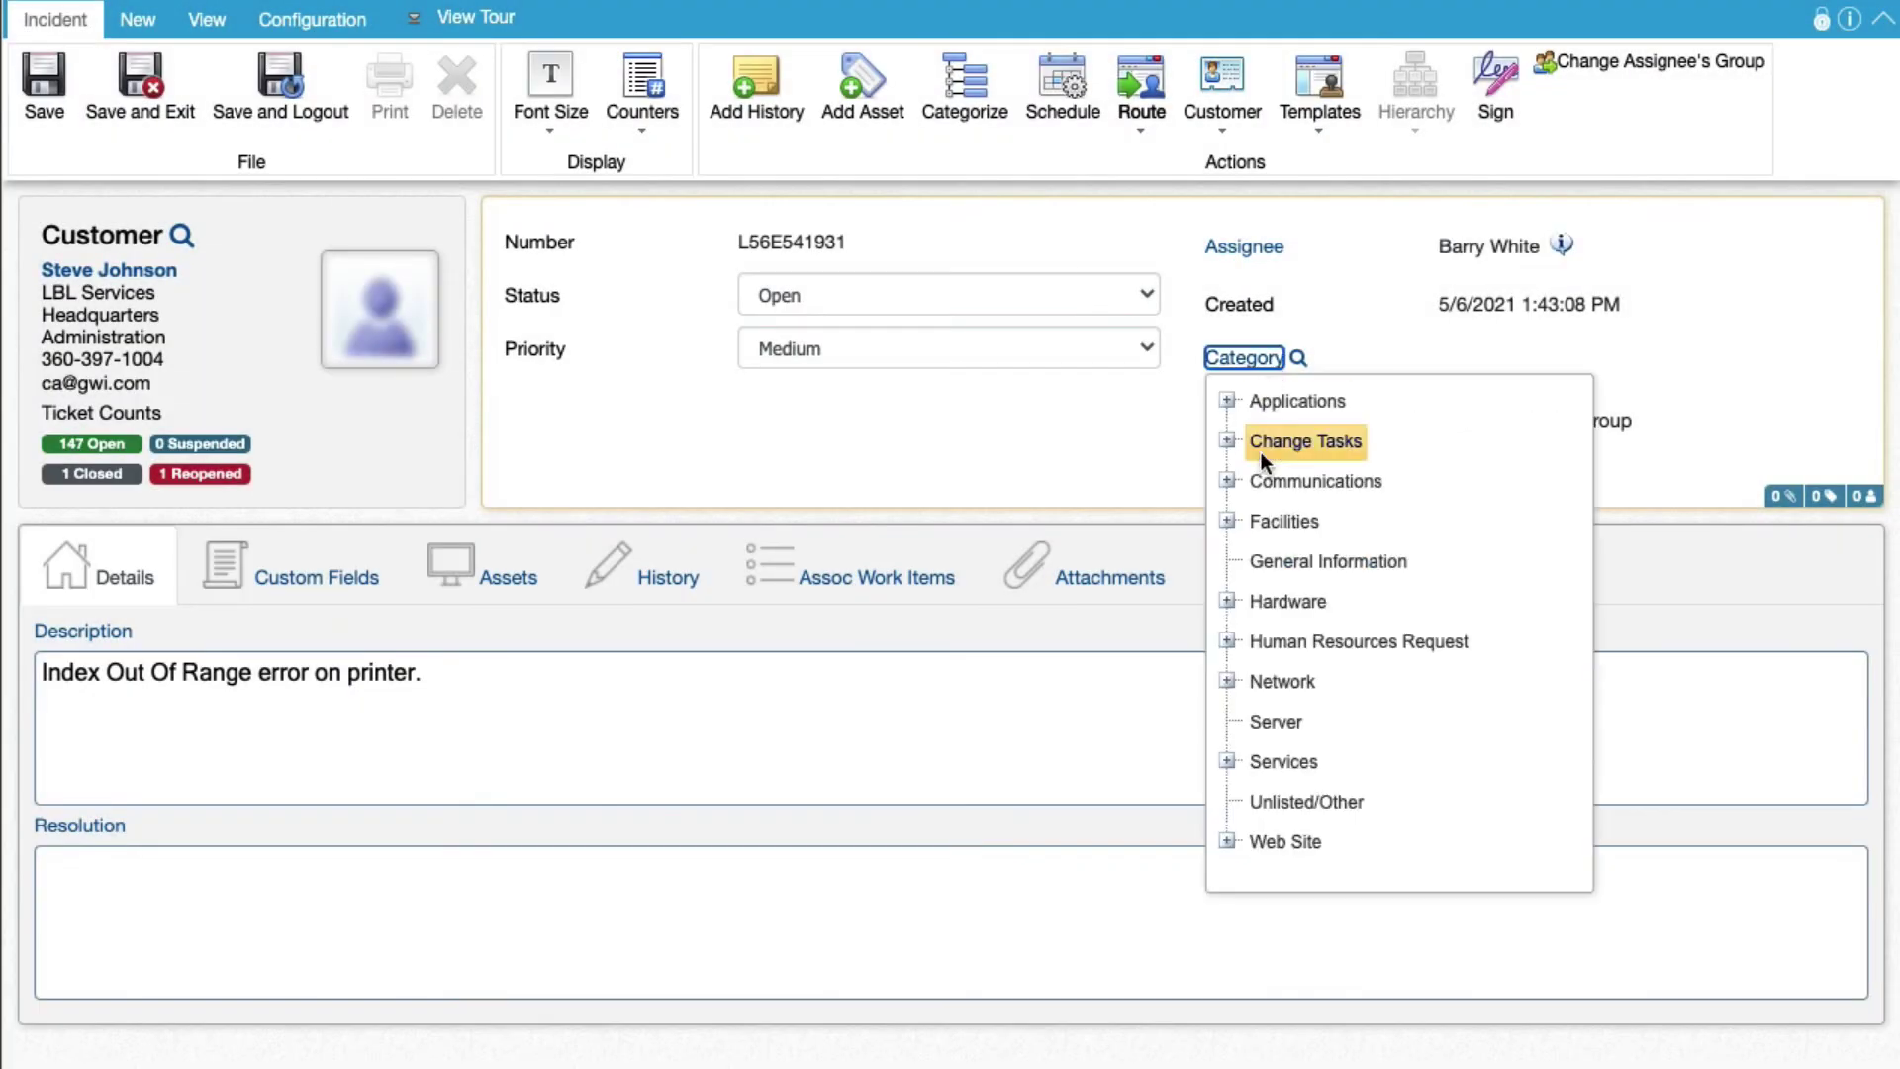
{"action": "left_click", "coordinate": [1227, 600]}
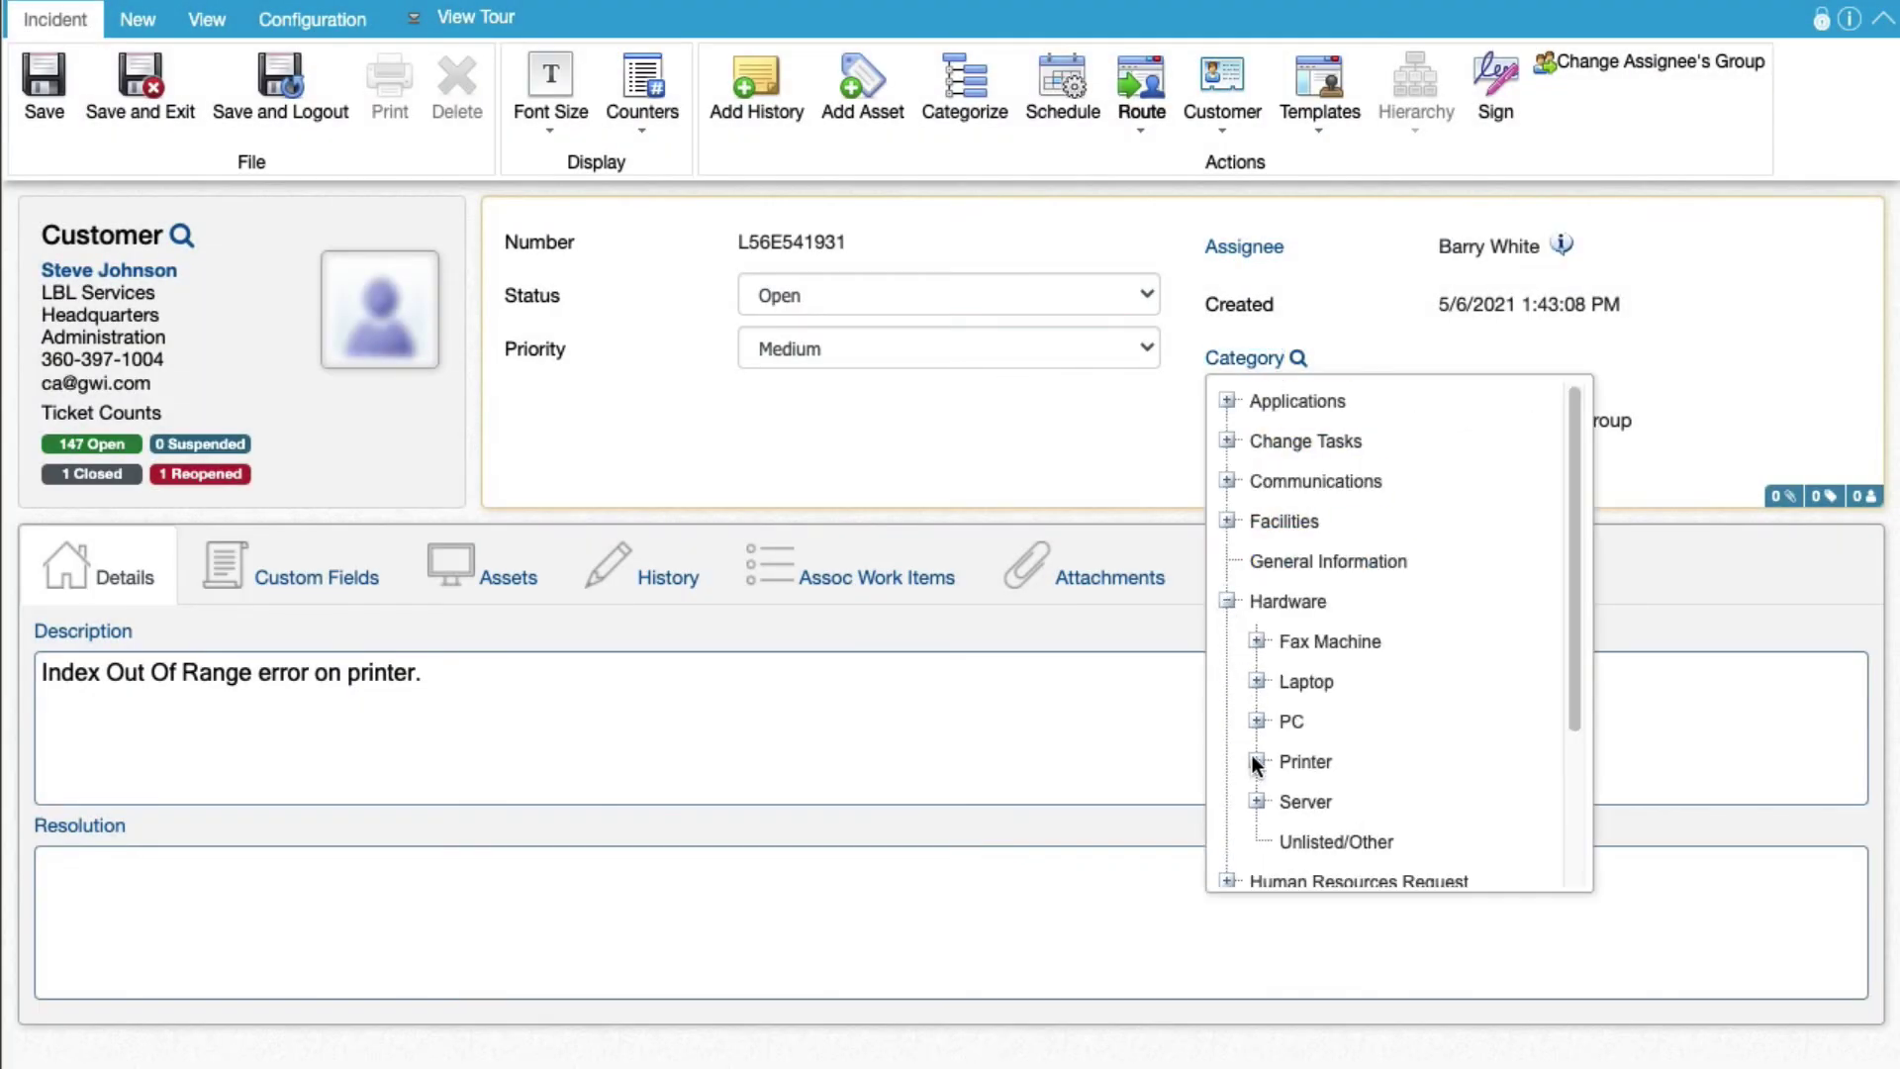
{"action": "left_click", "coordinate": [1255, 761]}
{"action": "left_click", "coordinate": [1286, 802]}
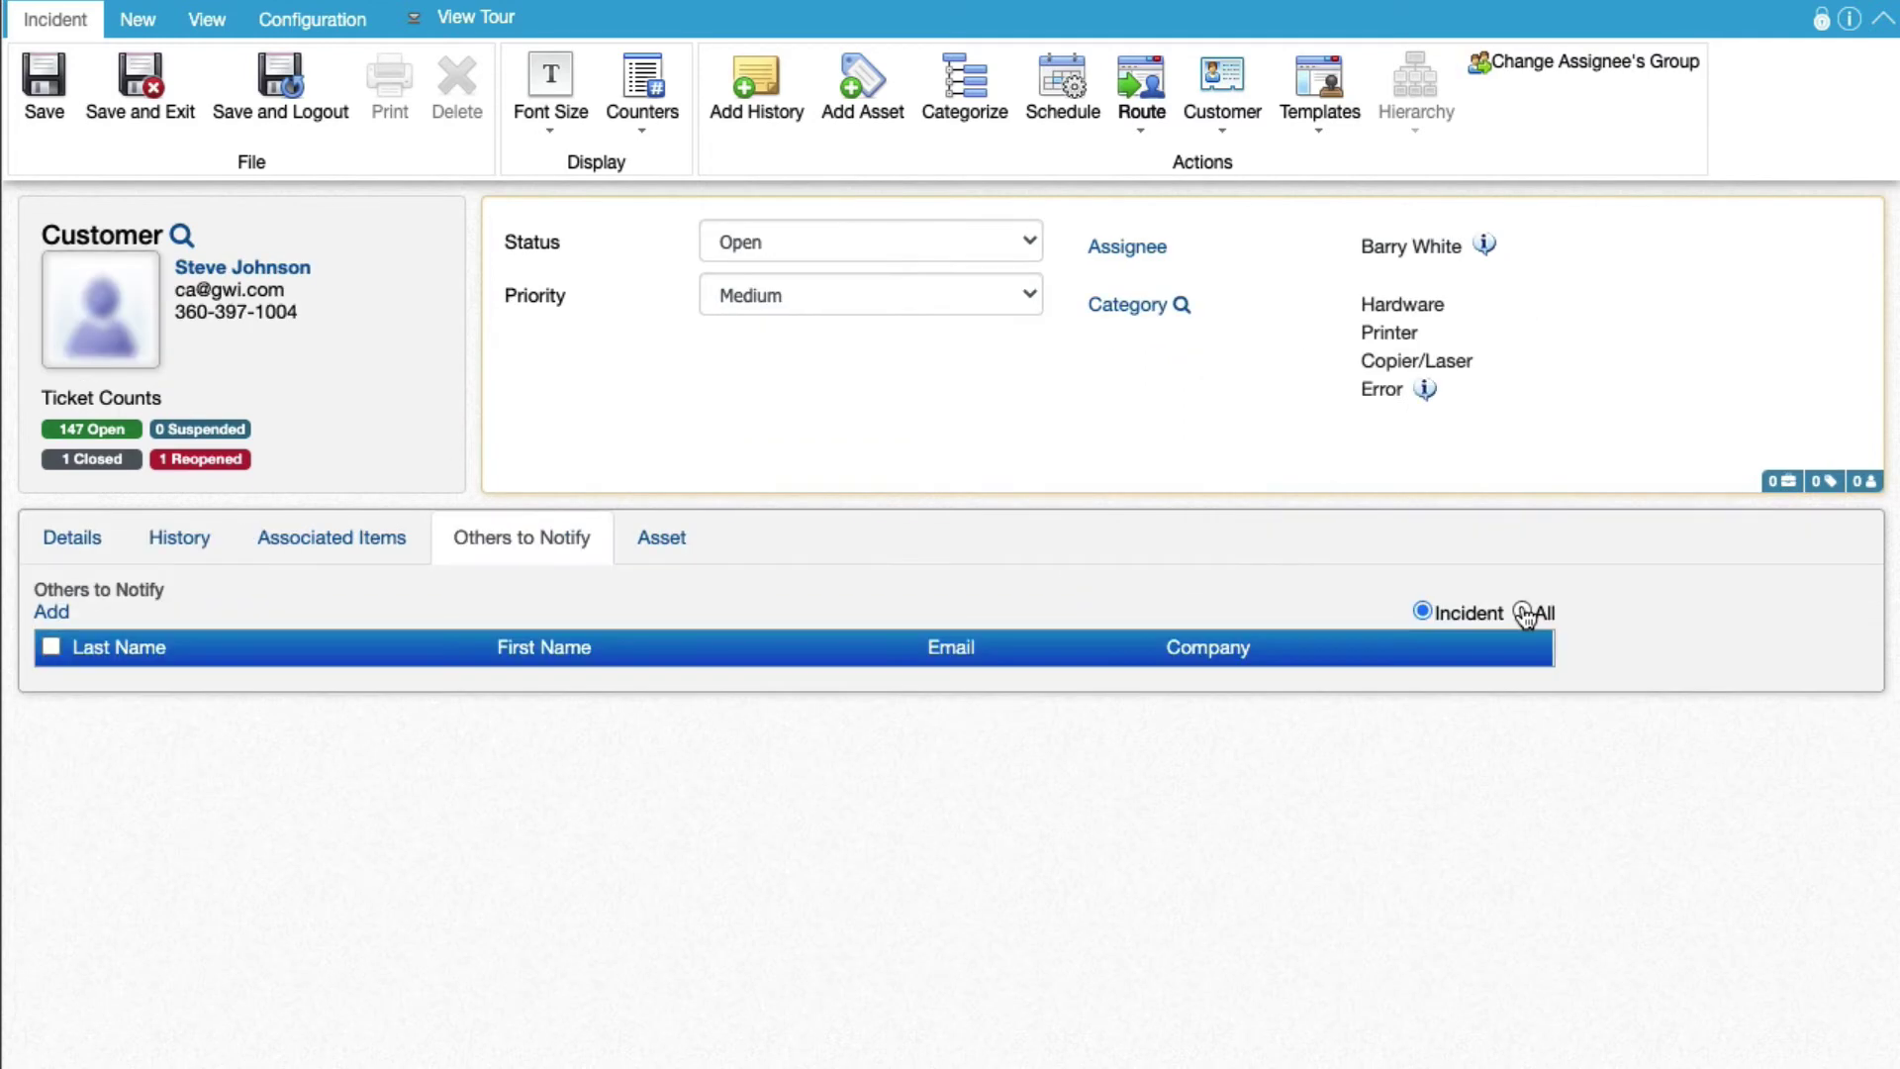
{"action": "left_click", "coordinate": [1522, 612]}
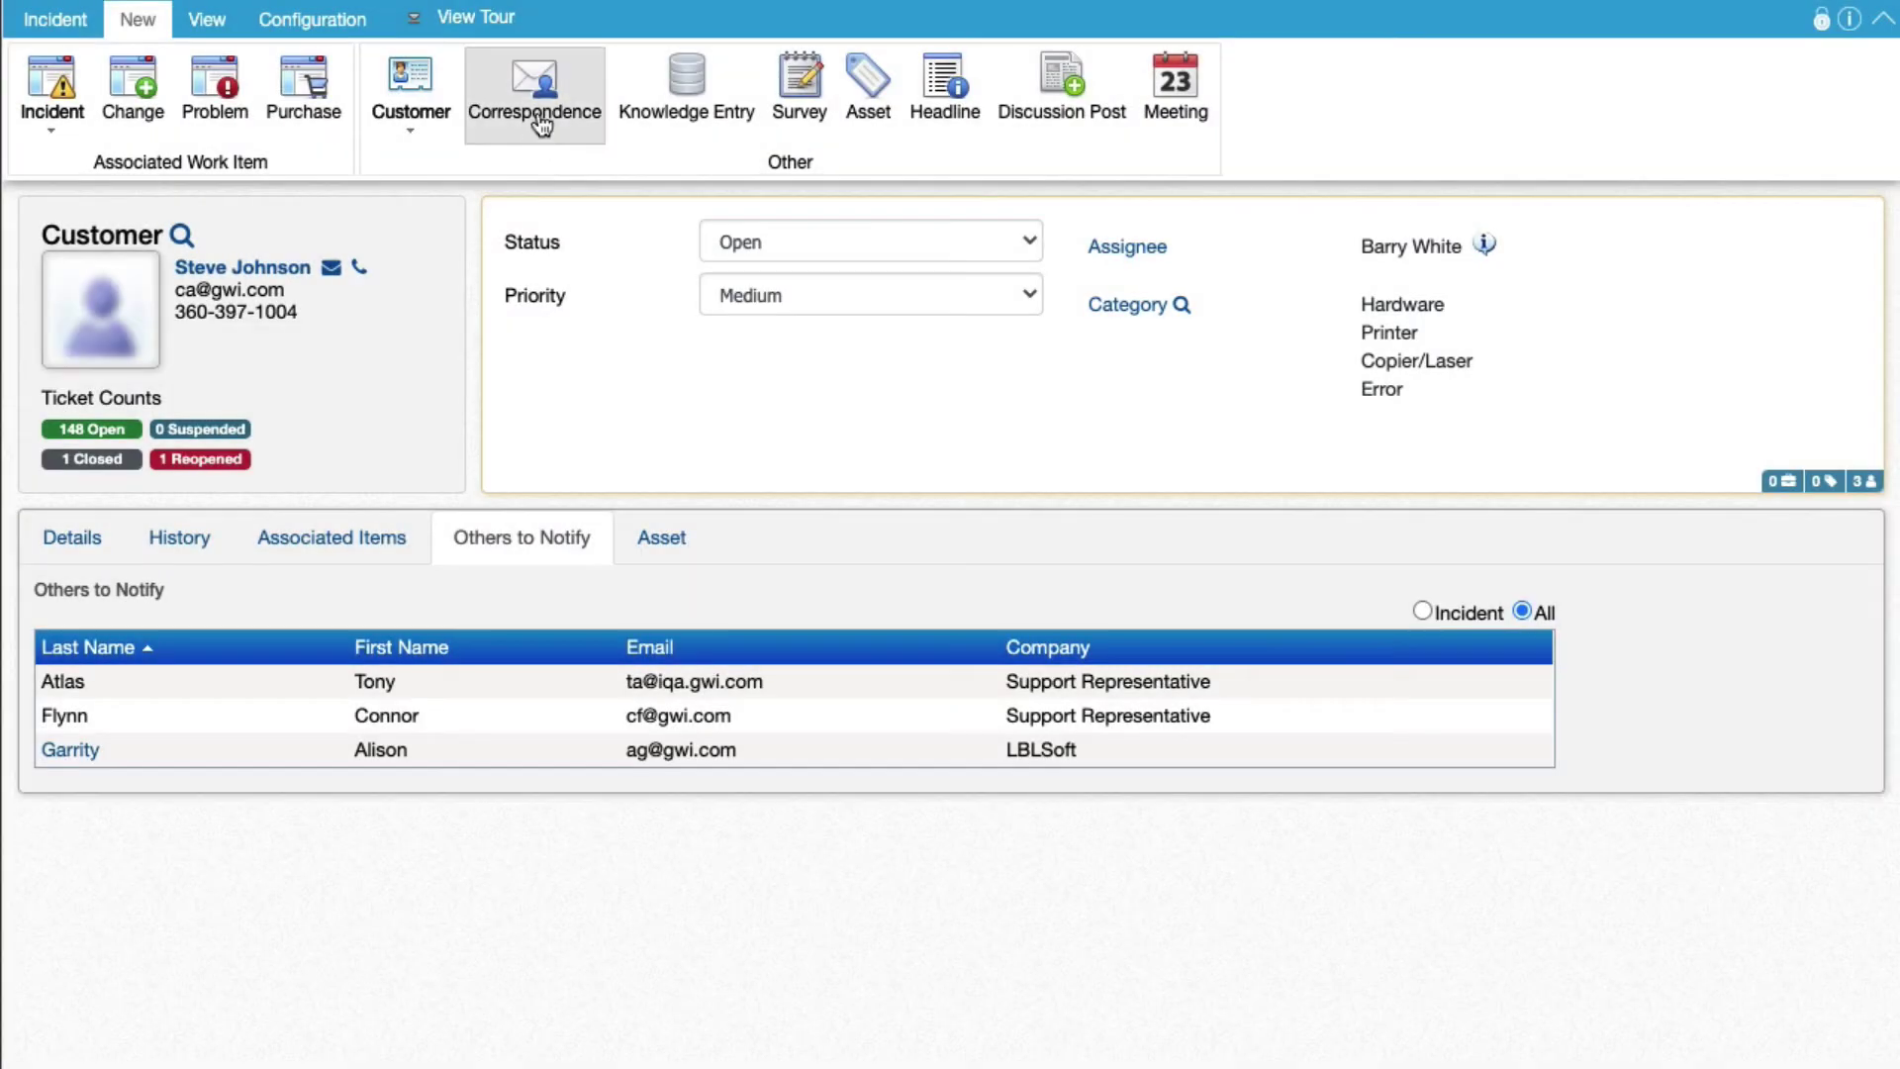
Step: Create a correspondence from the incident and apply the Printer Vendor Contact Form template from Company Use
{"action": "left_click", "coordinate": [540, 121]}
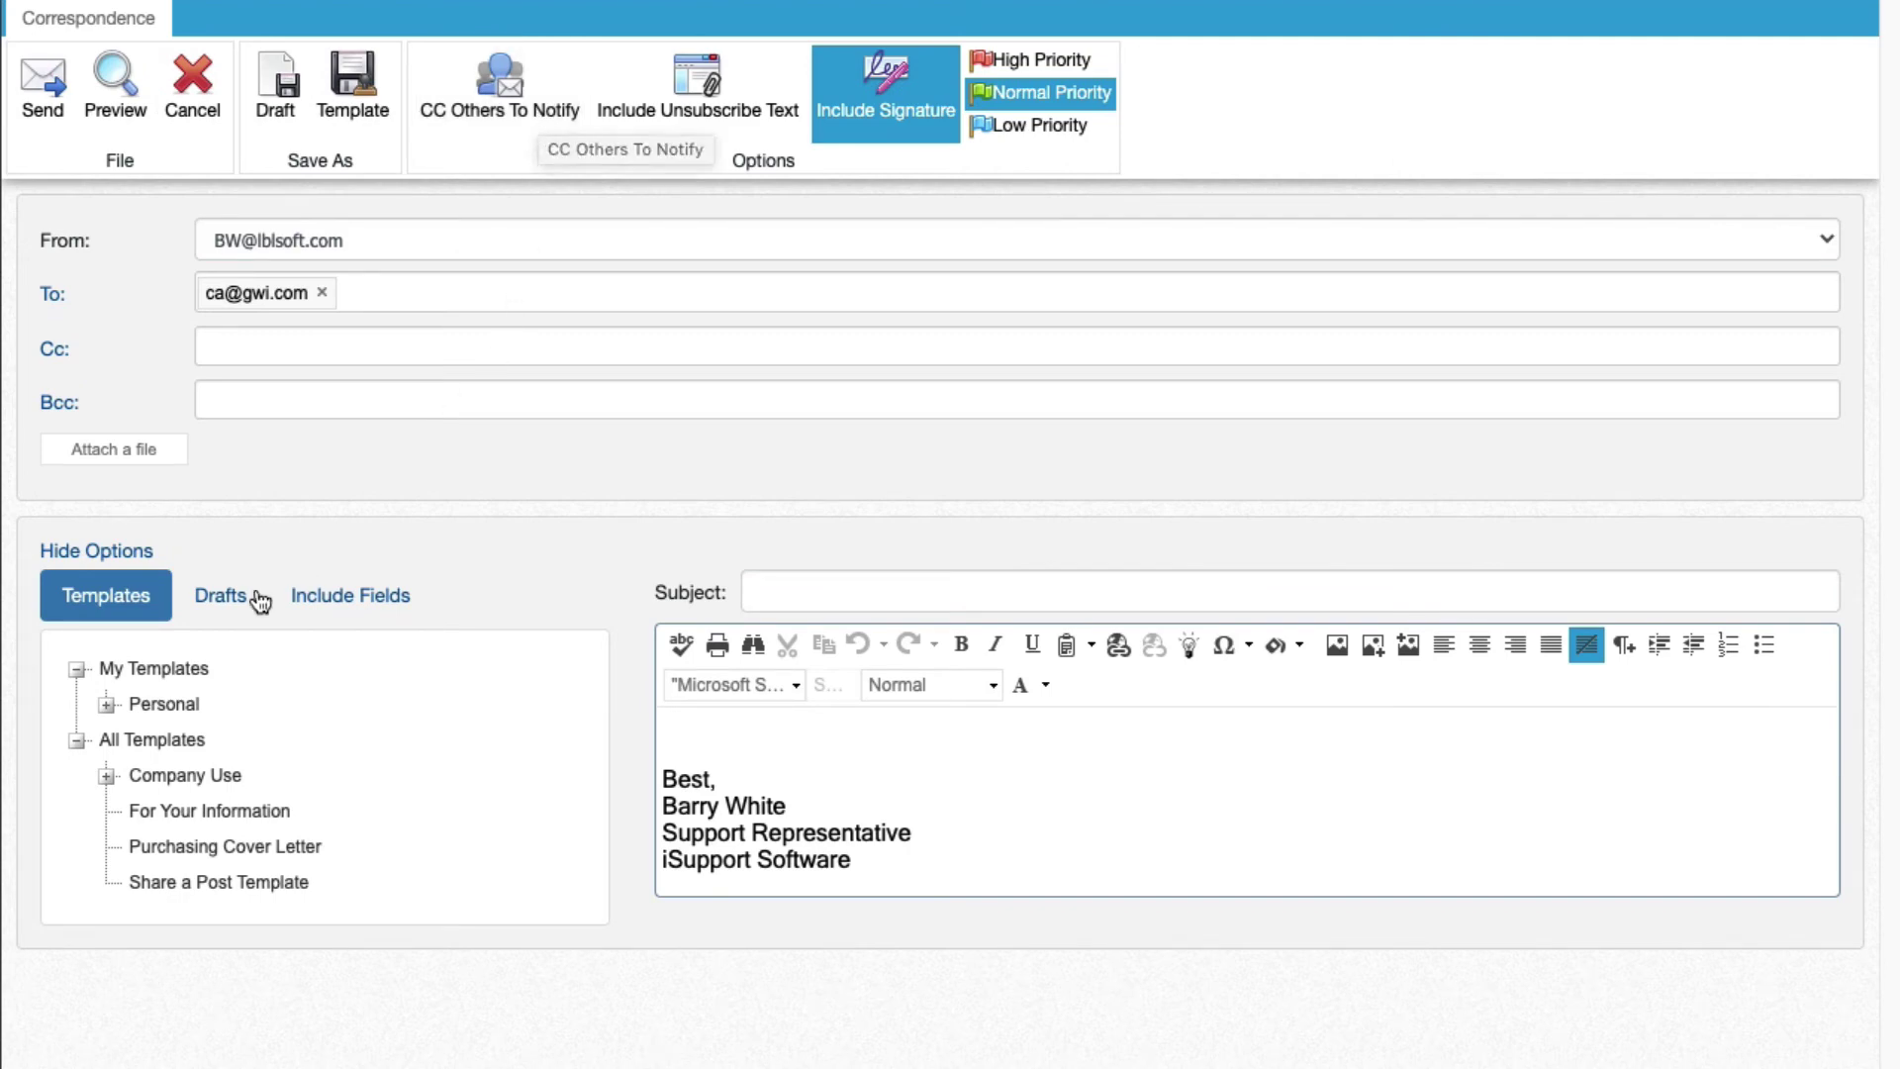
{"action": "left_click", "coordinate": [108, 776]}
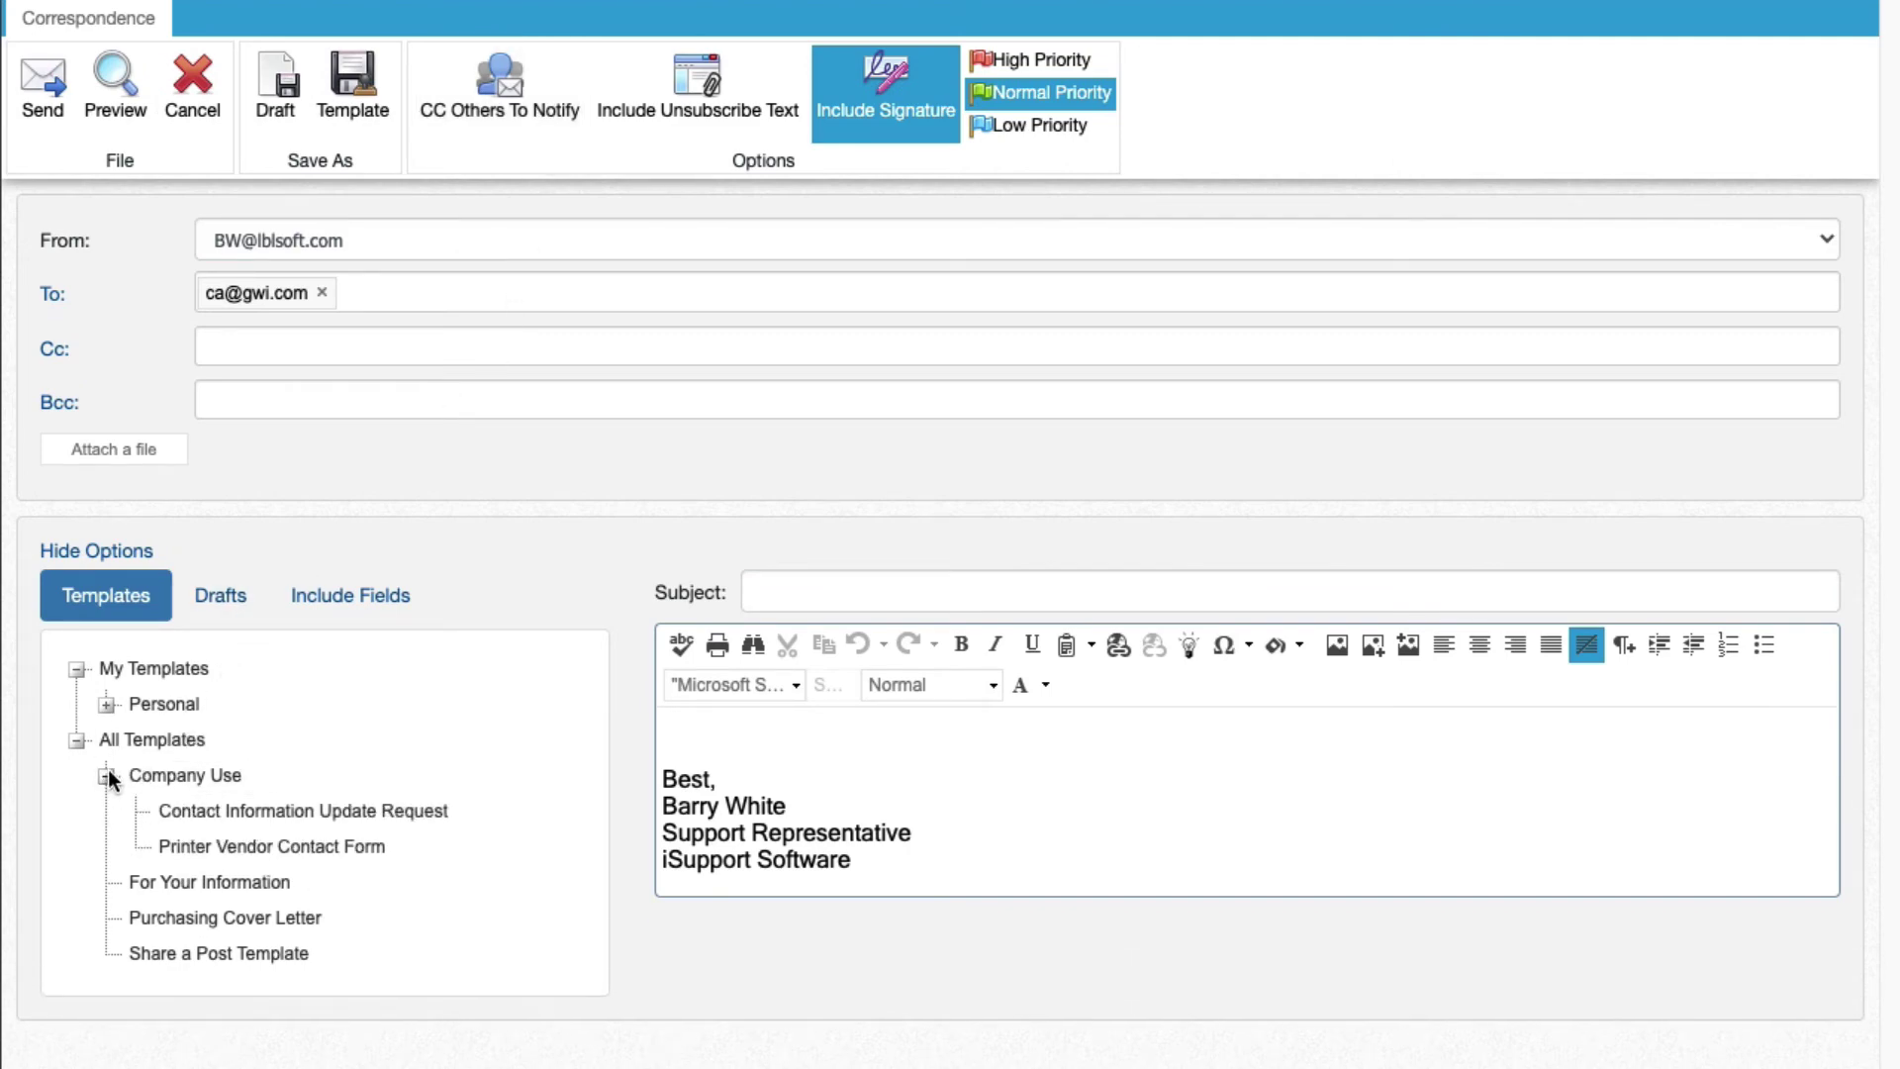
{"action": "left_click", "coordinate": [180, 839]}
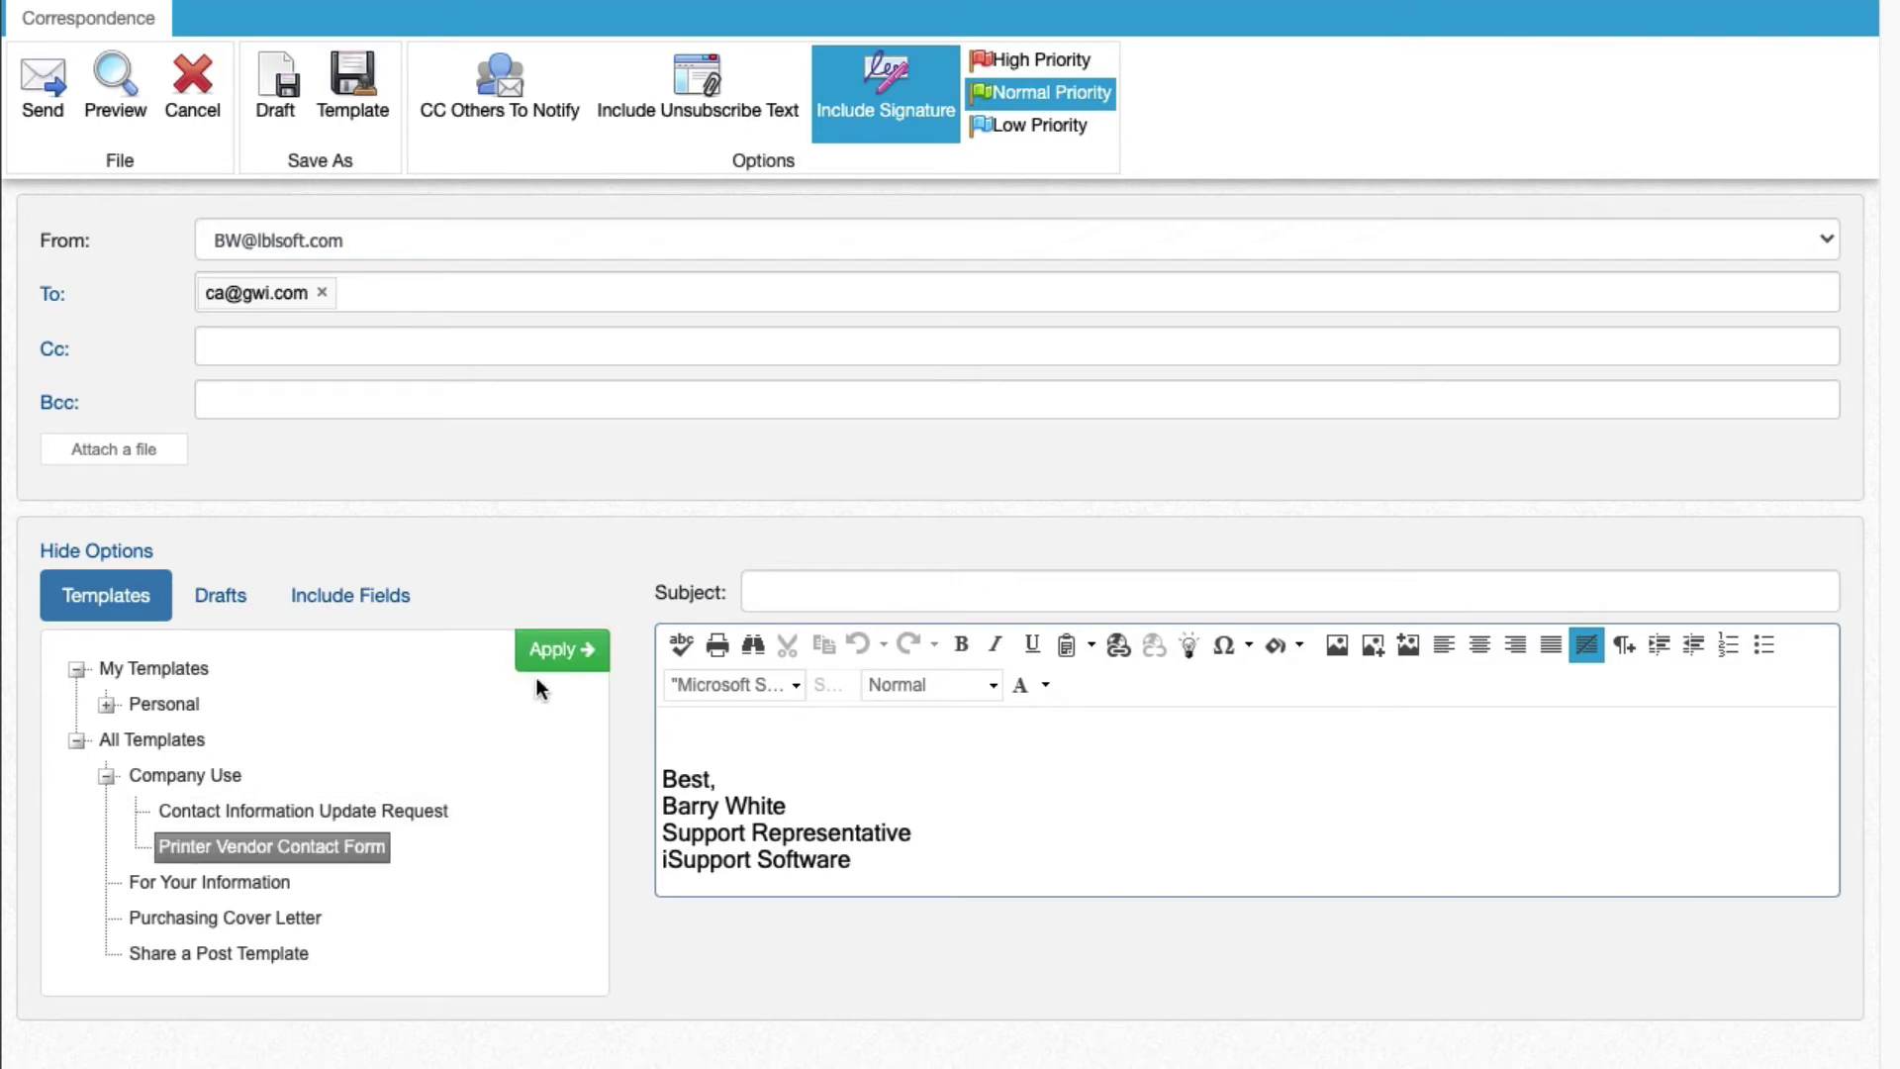
{"action": "left_click", "coordinate": [554, 654]}
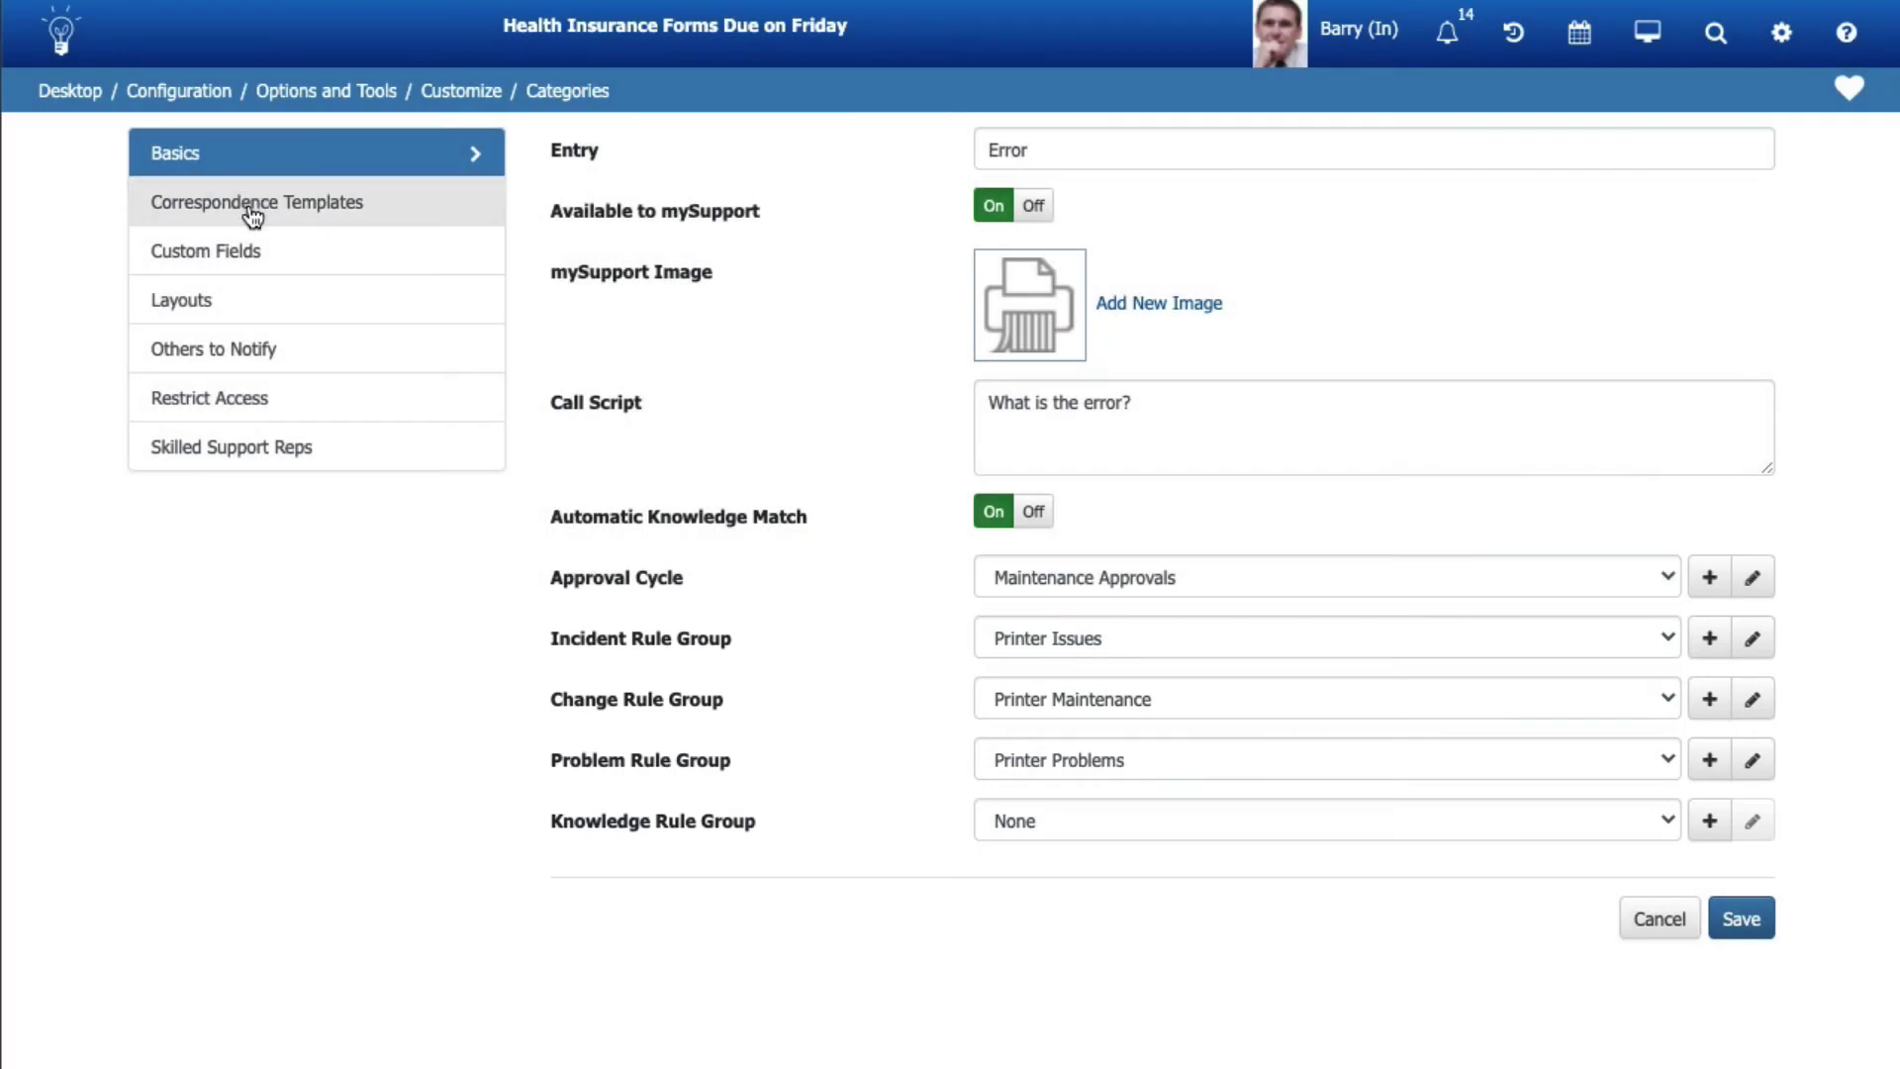
Step: Review the Error category's correspondence templates, custom fields, layouts, others to notify, access restrictions and skilled support representatives
{"action": "left_click", "coordinate": [254, 223]}
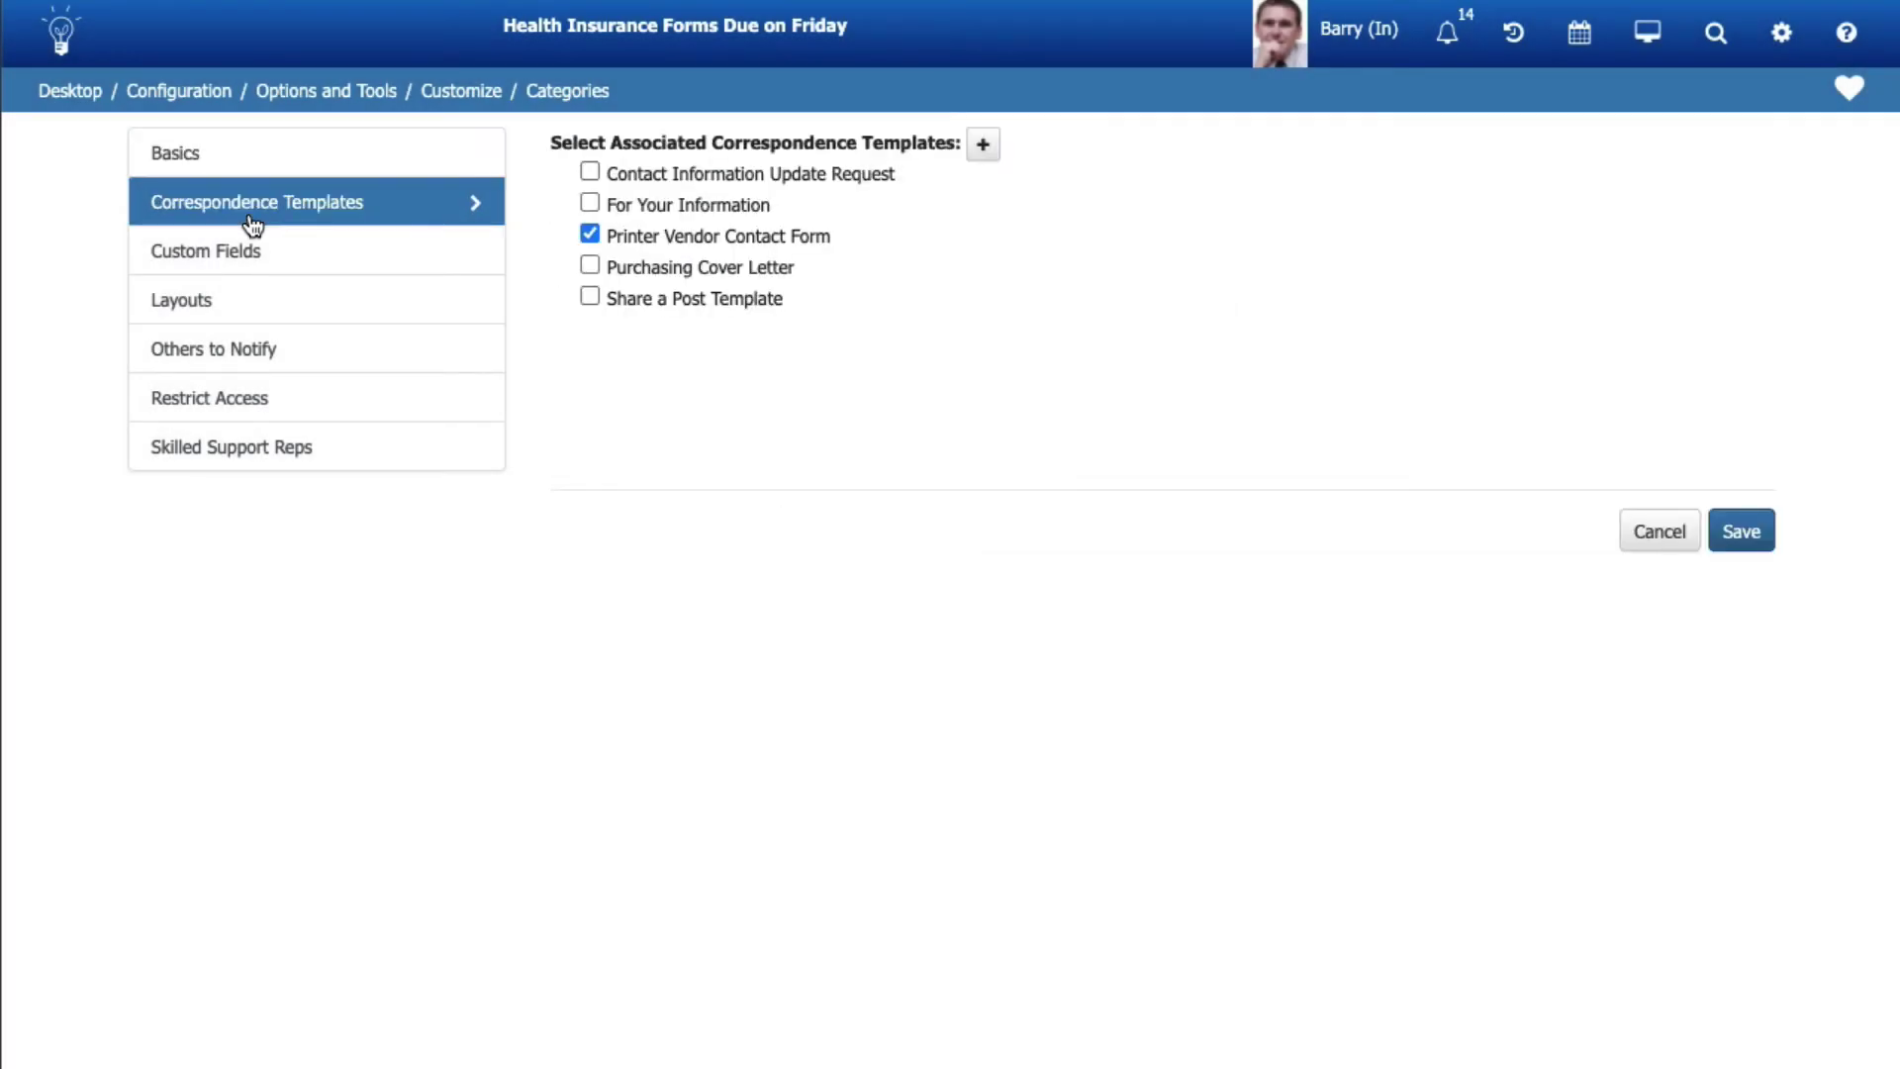
{"action": "left_click", "coordinate": [251, 276]}
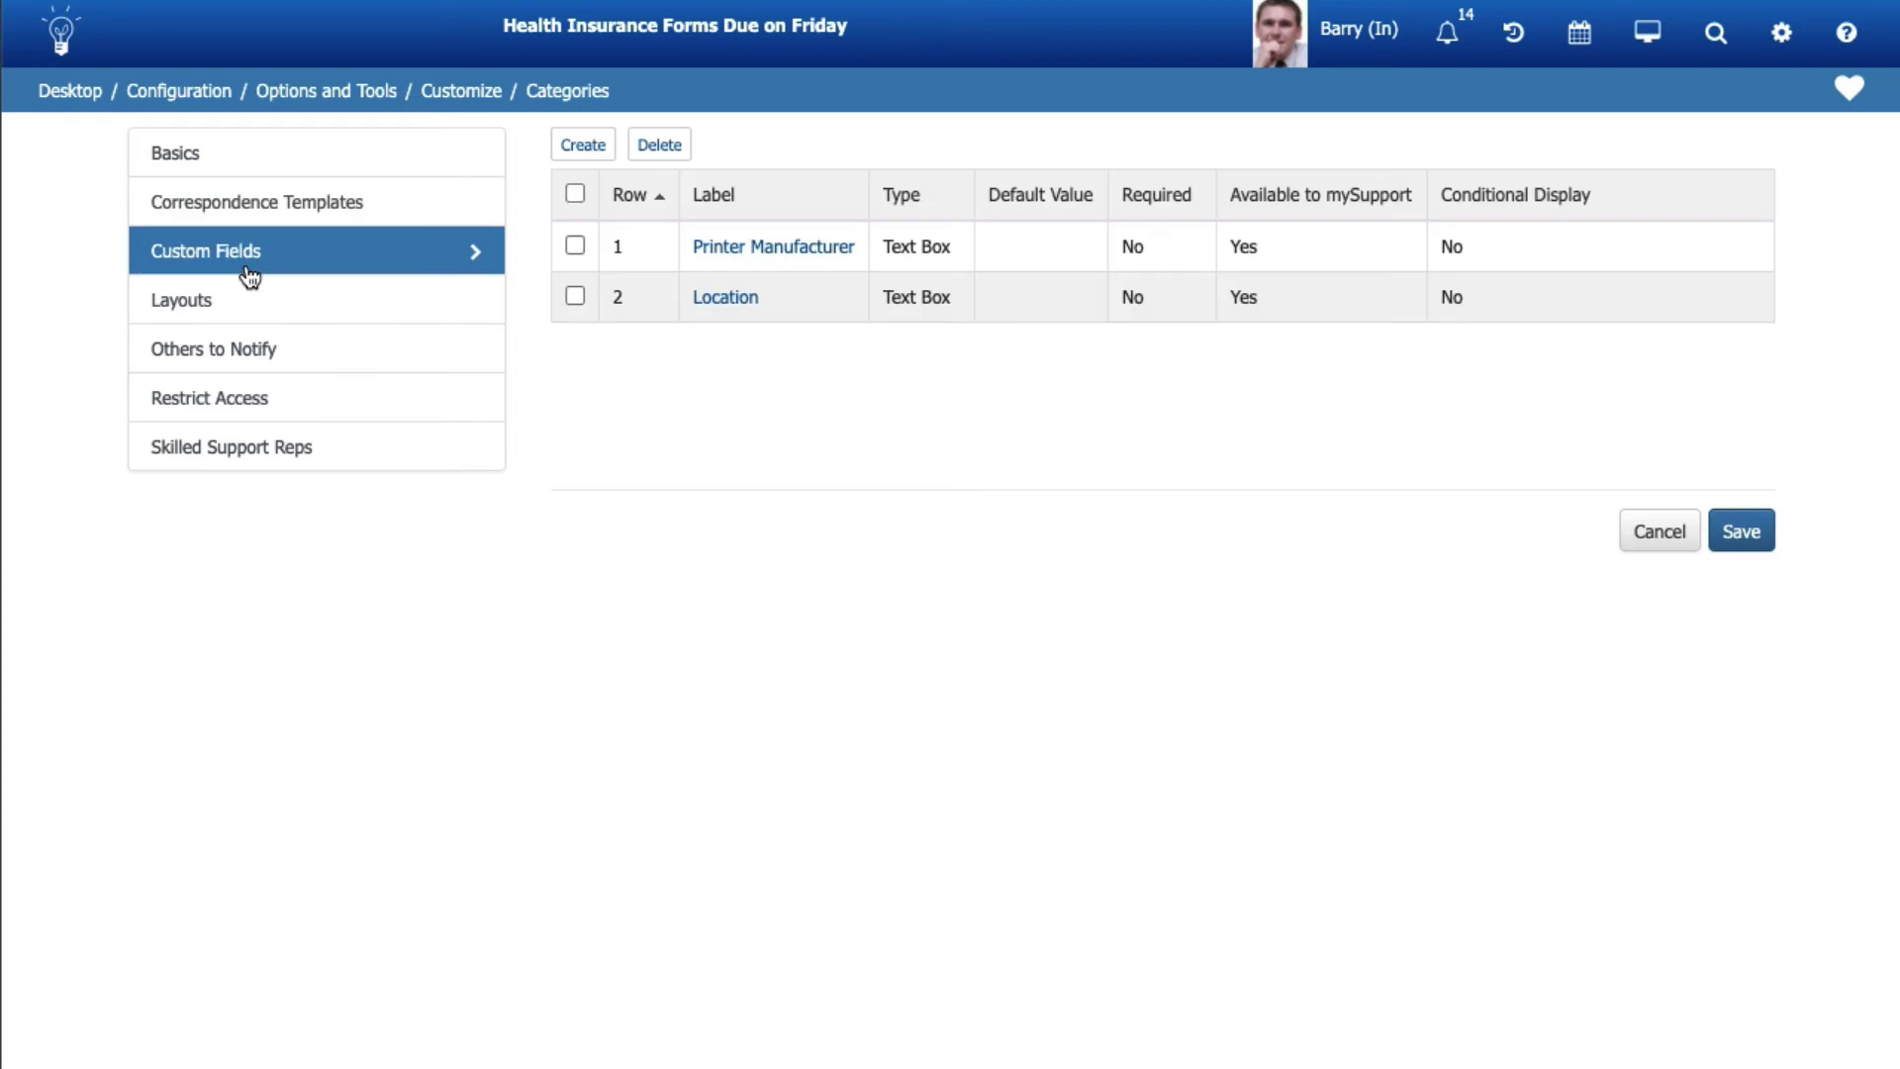
{"action": "left_click", "coordinate": [242, 324]}
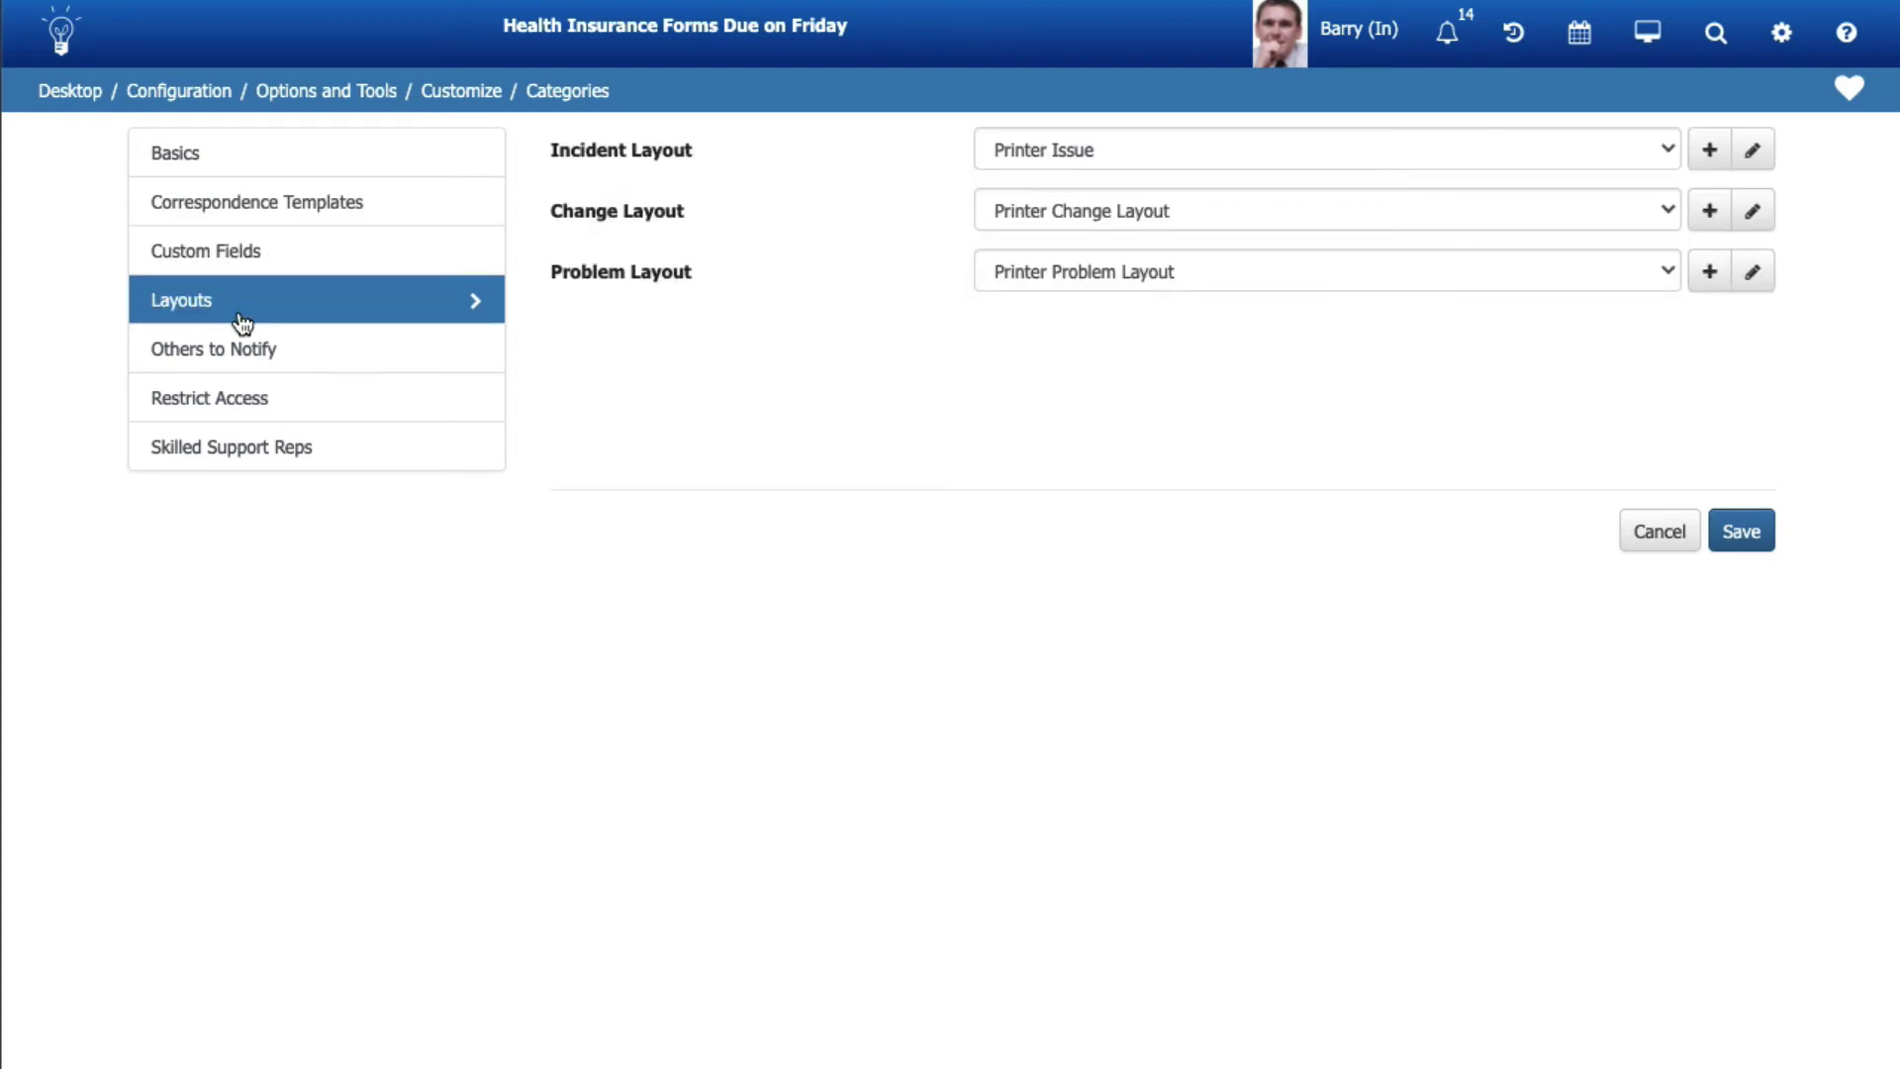
{"action": "left_click", "coordinate": [246, 372]}
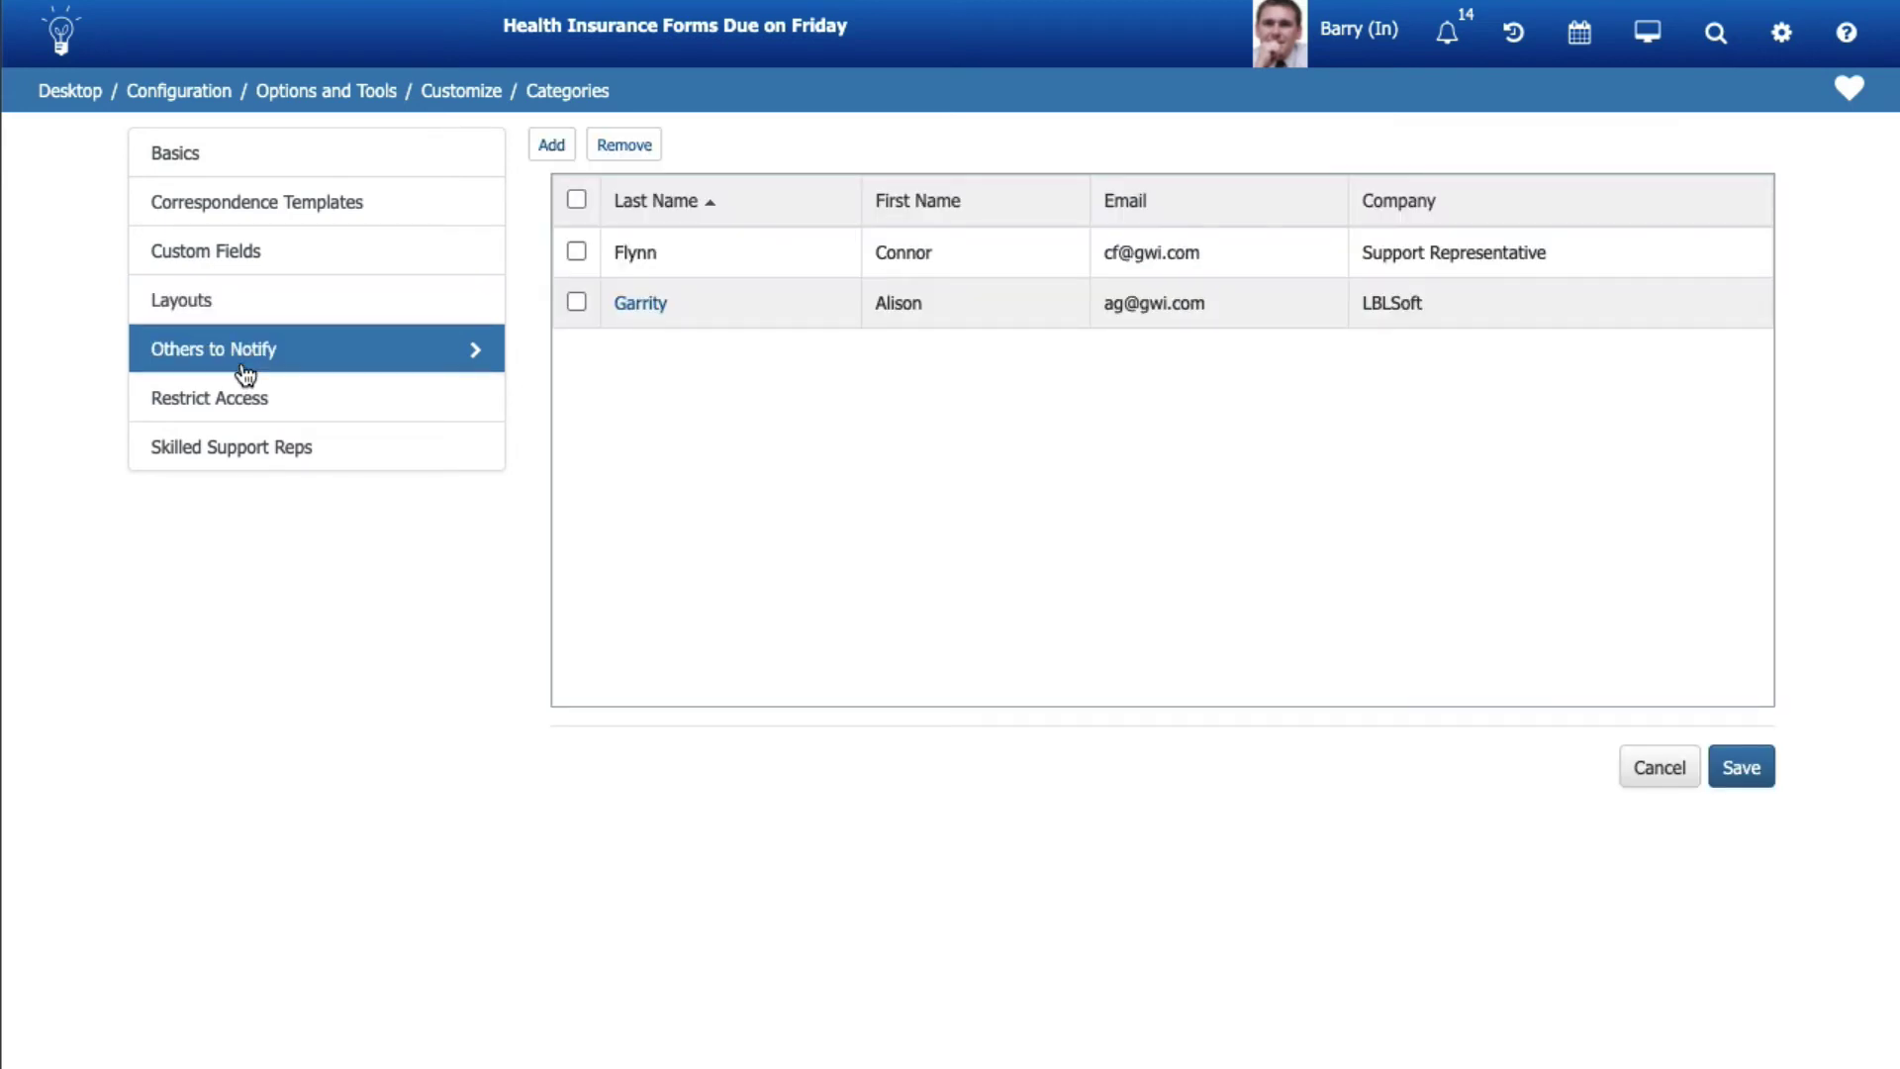
{"action": "left_click", "coordinate": [245, 418]}
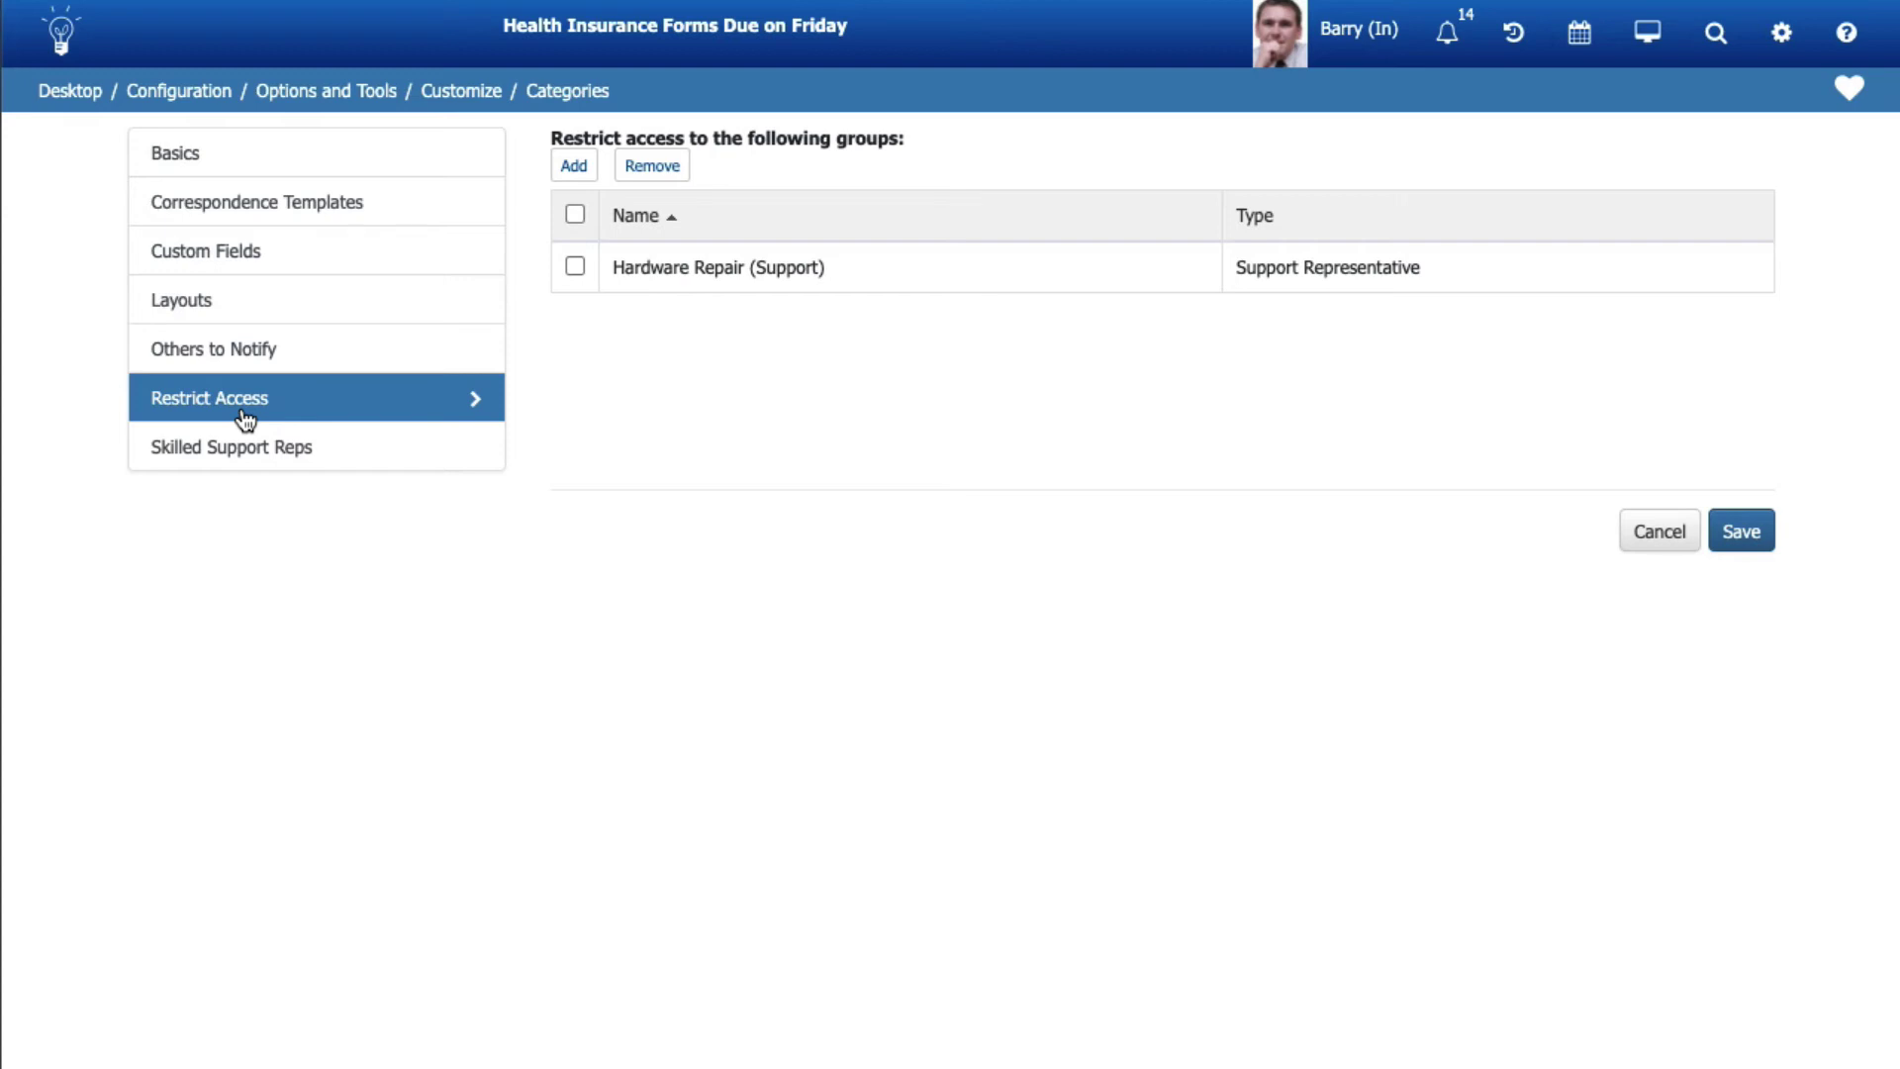
{"action": "left_click", "coordinate": [244, 467]}
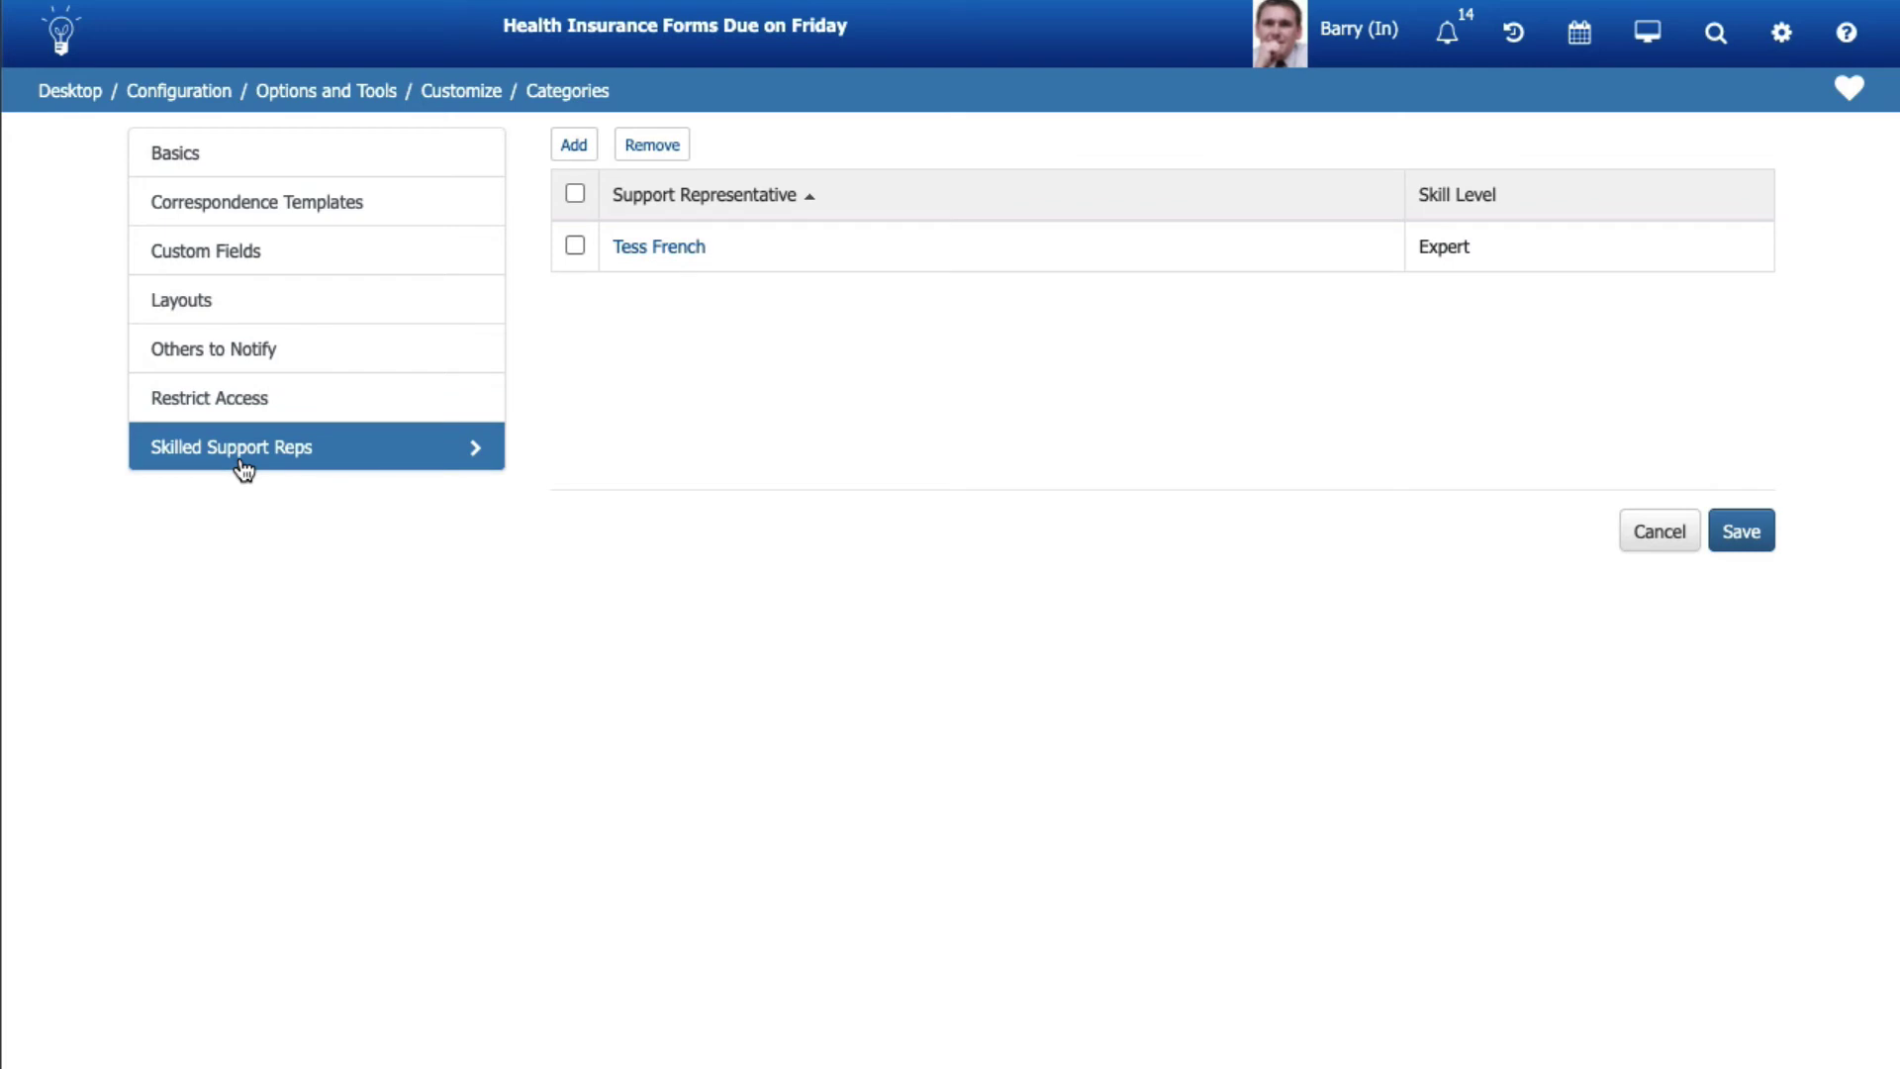